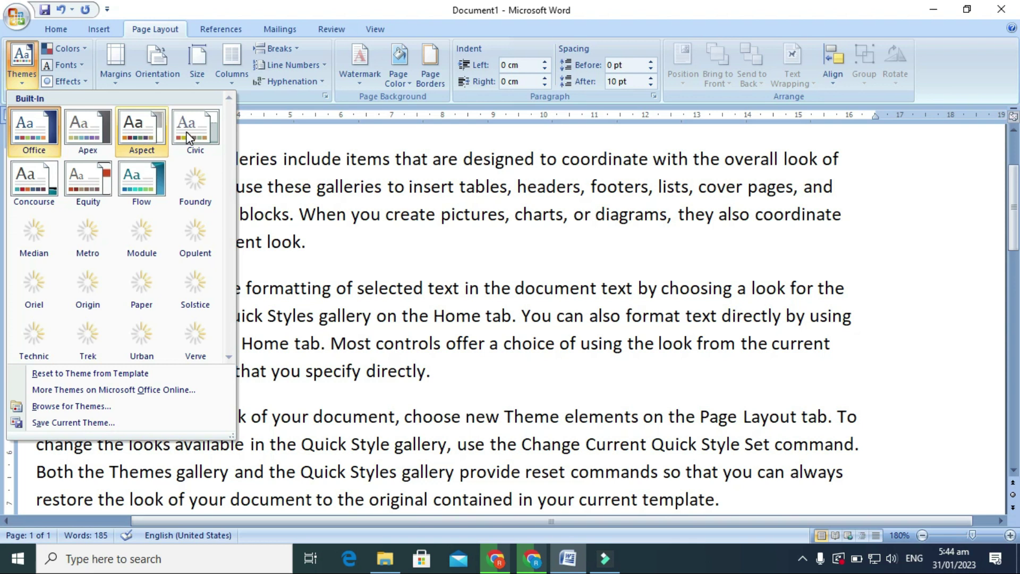
Look through the built-in document themes and the theme color, font and effect sets without applying any.
{"action": "left_click", "coordinate": [355, 146]}
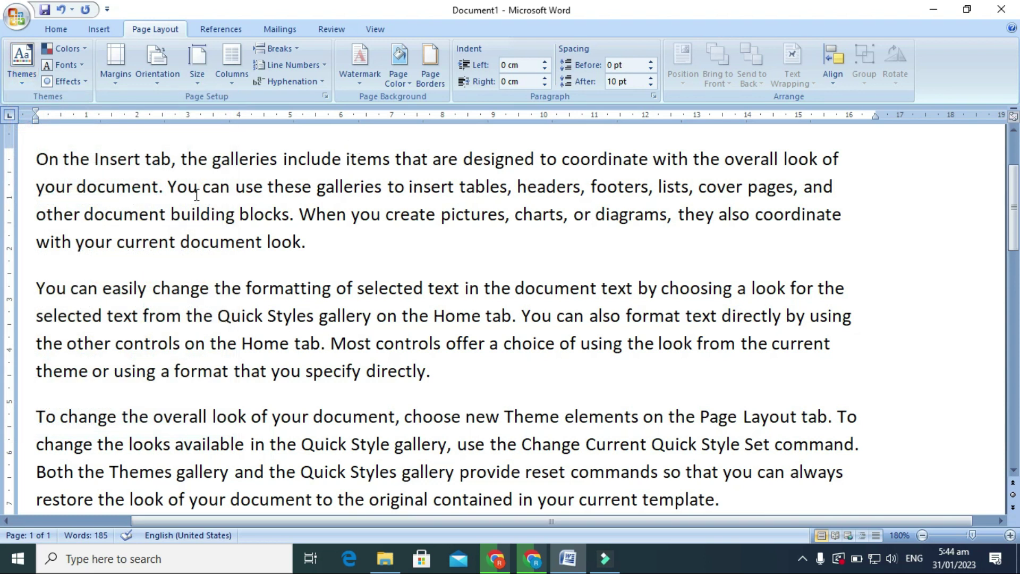
{"action": "left_click", "coordinate": [18, 79]}
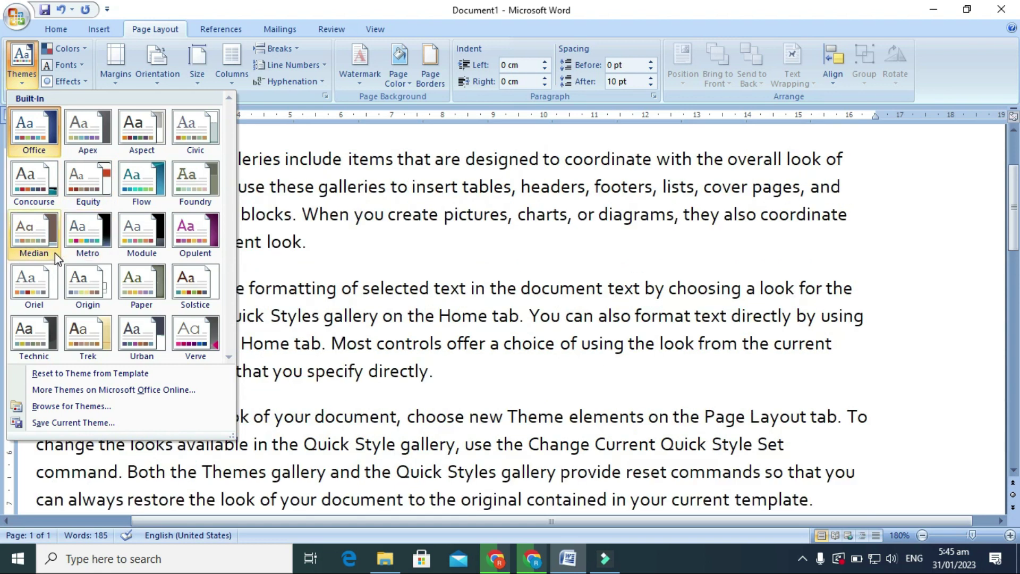
{"action": "left_click", "coordinate": [302, 126]}
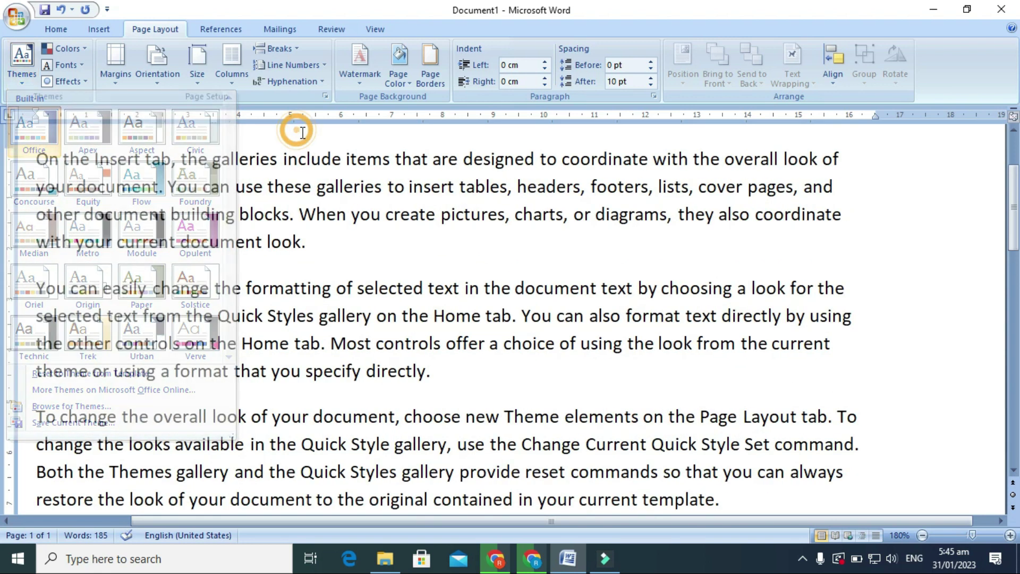
{"action": "left_click", "coordinate": [81, 49]}
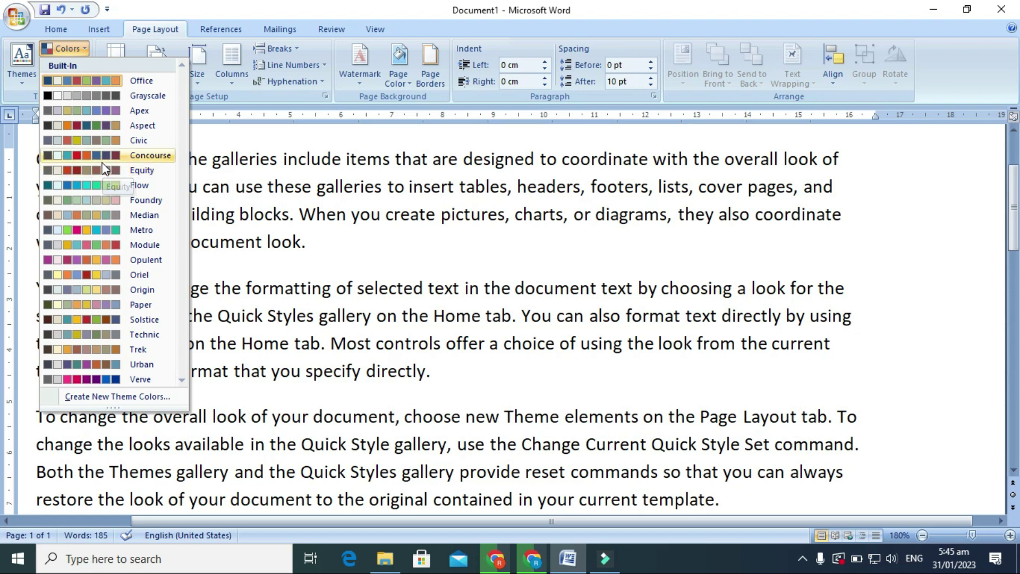
{"action": "left_click", "coordinate": [77, 186]}
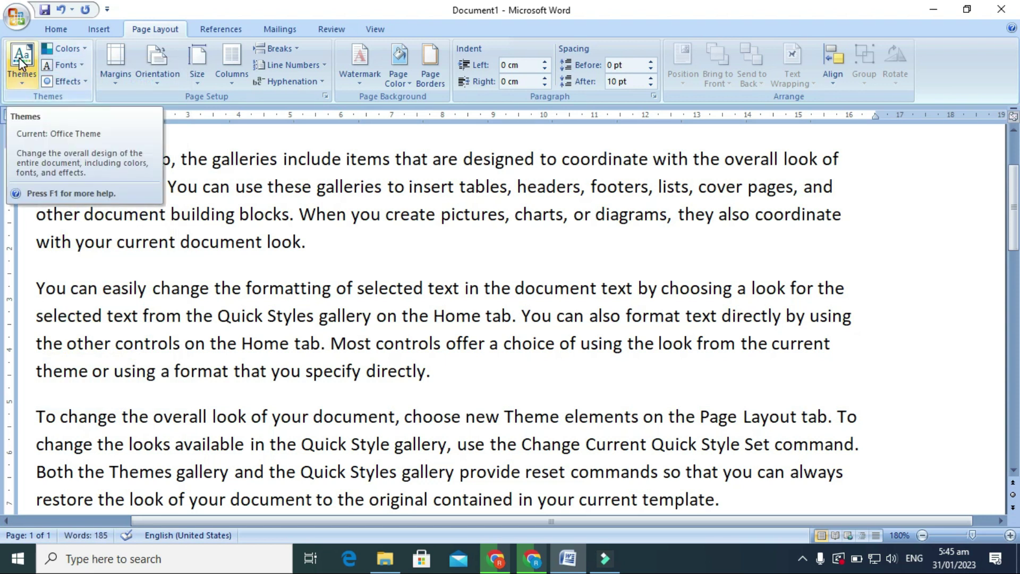
{"action": "left_click", "coordinate": [81, 66]}
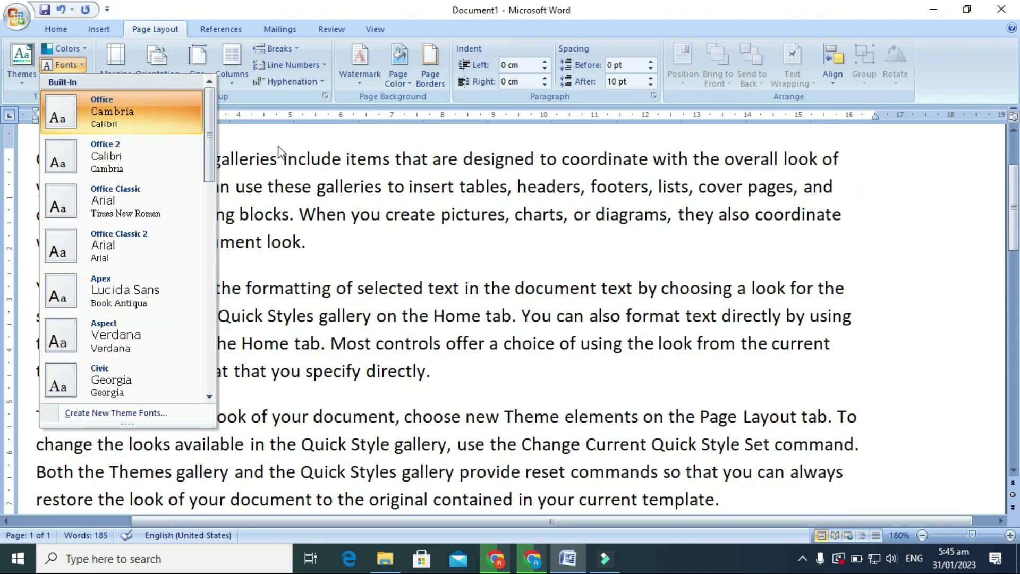
{"action": "left_click", "coordinate": [273, 134]}
{"action": "left_click", "coordinate": [86, 83]}
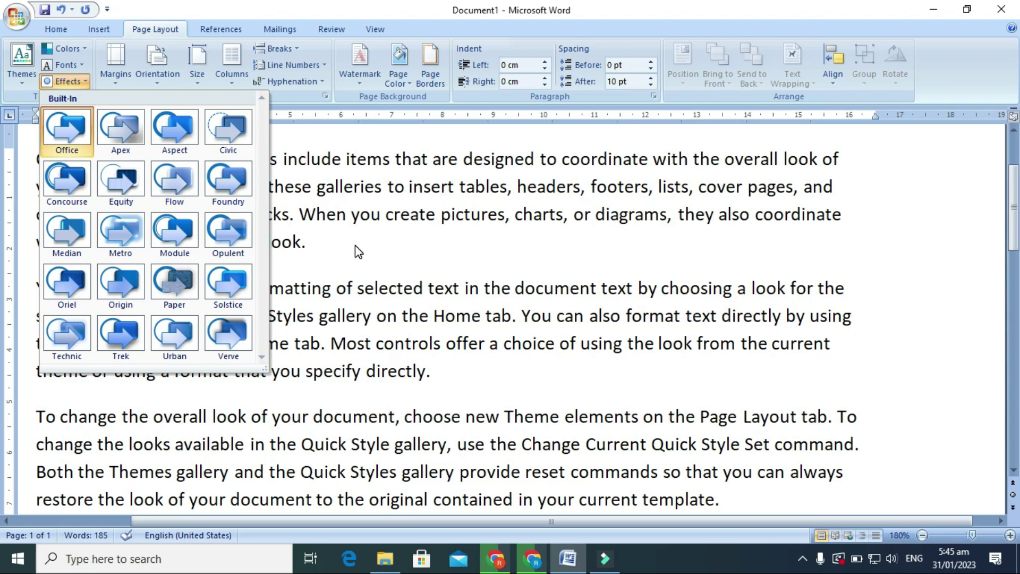
{"action": "left_click", "coordinate": [381, 236]}
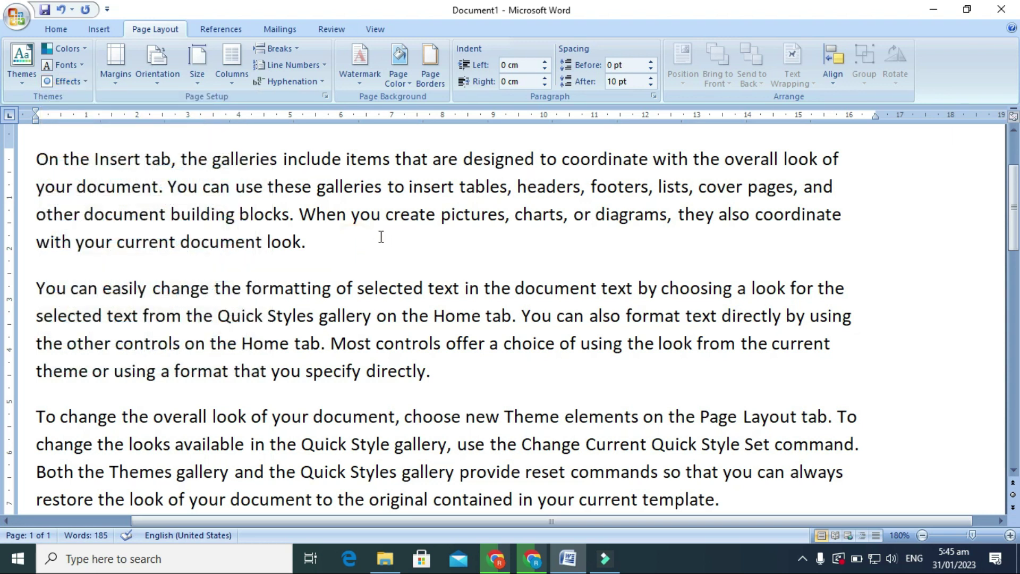
Apply the Normal margin preset, 2.54 cm on every side, to the document.
{"action": "left_click", "coordinate": [119, 86]}
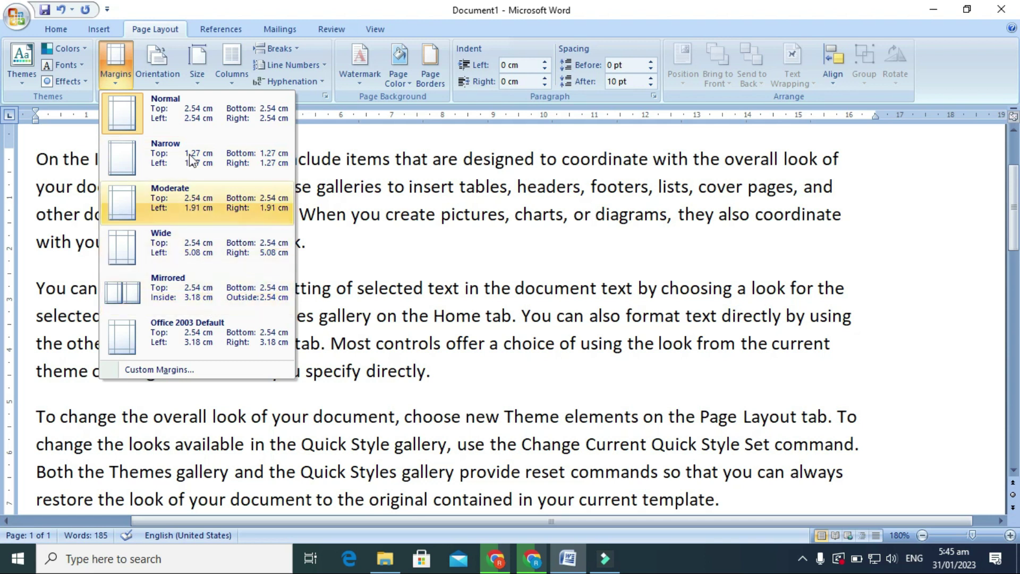
{"action": "left_click", "coordinate": [191, 109]}
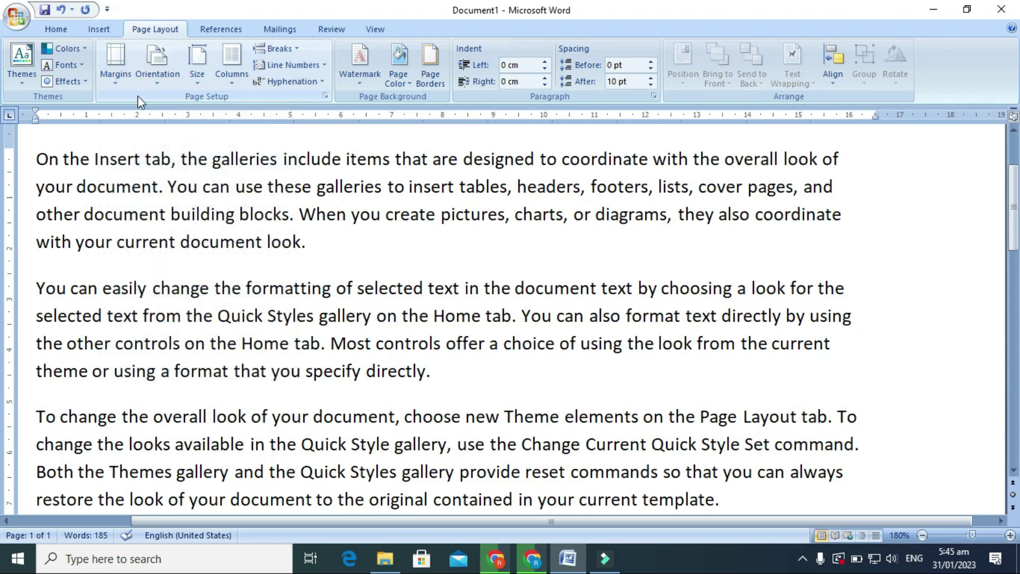
Change the page orientation of the document to Landscape.
{"action": "left_click", "coordinate": [160, 81]}
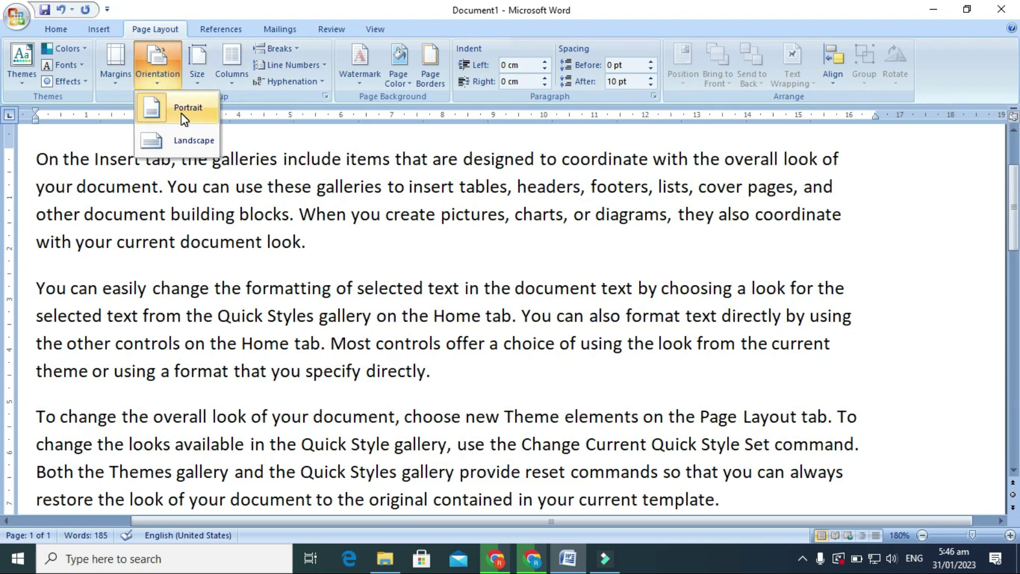
{"action": "left_click", "coordinate": [374, 248]}
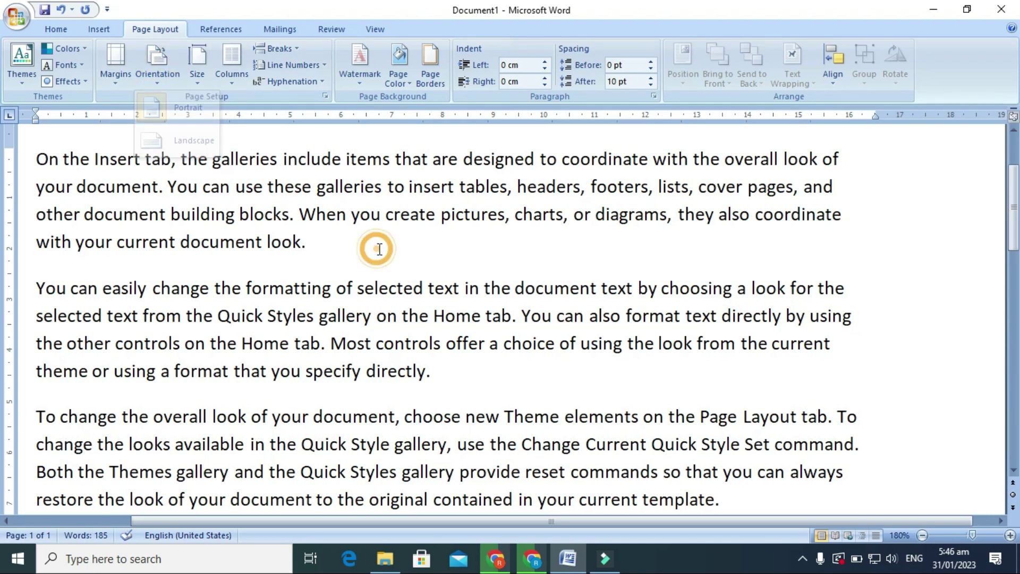
{"action": "scroll", "coordinate": [373, 248], "scroll_direction": "down", "scroll_amount": 17}
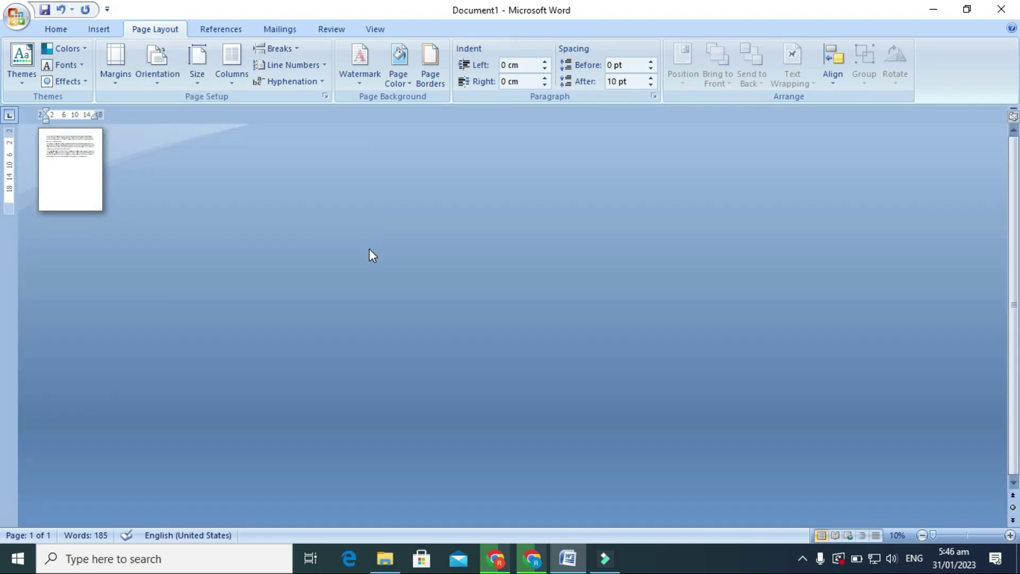
{"action": "scroll", "coordinate": [173, 199], "scroll_direction": "up", "scroll_amount": 5}
{"action": "scroll", "coordinate": [170, 204], "scroll_direction": "up", "scroll_amount": 2}
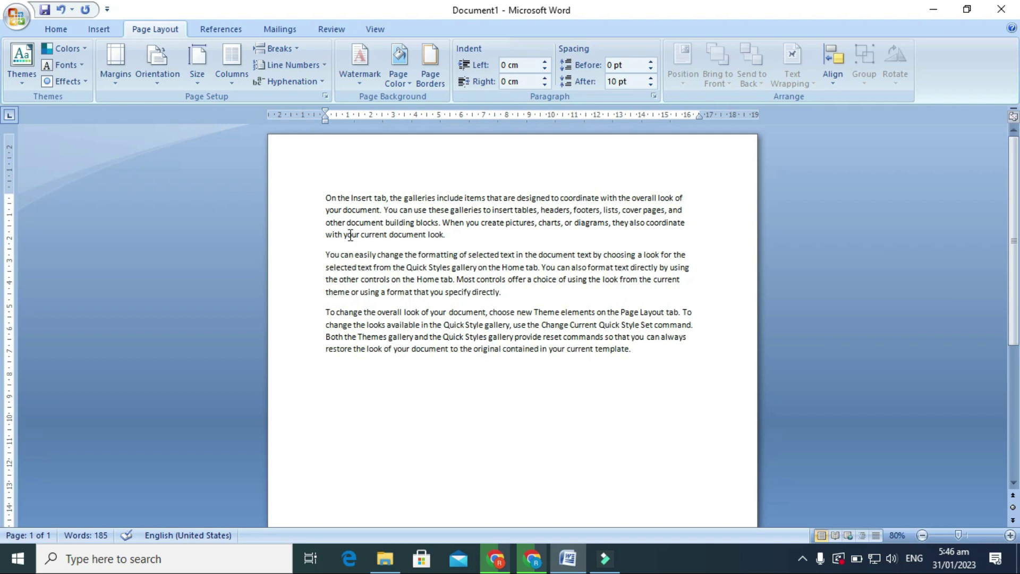
{"action": "left_click", "coordinate": [164, 83]}
{"action": "left_click", "coordinate": [191, 142]}
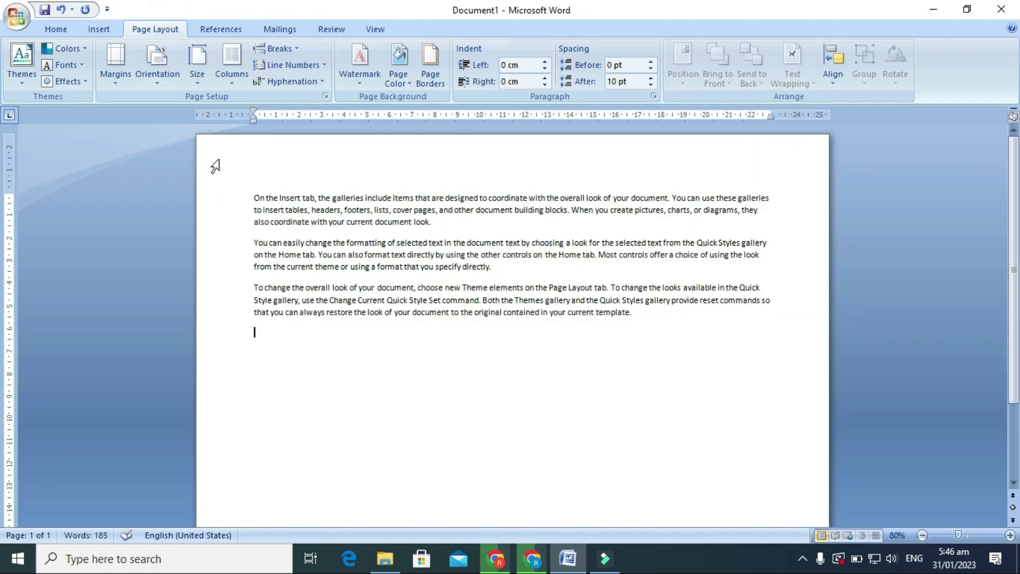
Check the whole landscape page, and set the page orientation back to Portrait.
{"action": "scroll", "coordinate": [254, 181], "scroll_direction": "down", "scroll_amount": 3}
{"action": "scroll", "coordinate": [270, 213], "scroll_direction": "up", "scroll_amount": 3}
{"action": "scroll", "coordinate": [270, 214], "scroll_direction": "down", "scroll_amount": 3, "text": "ctrl"}
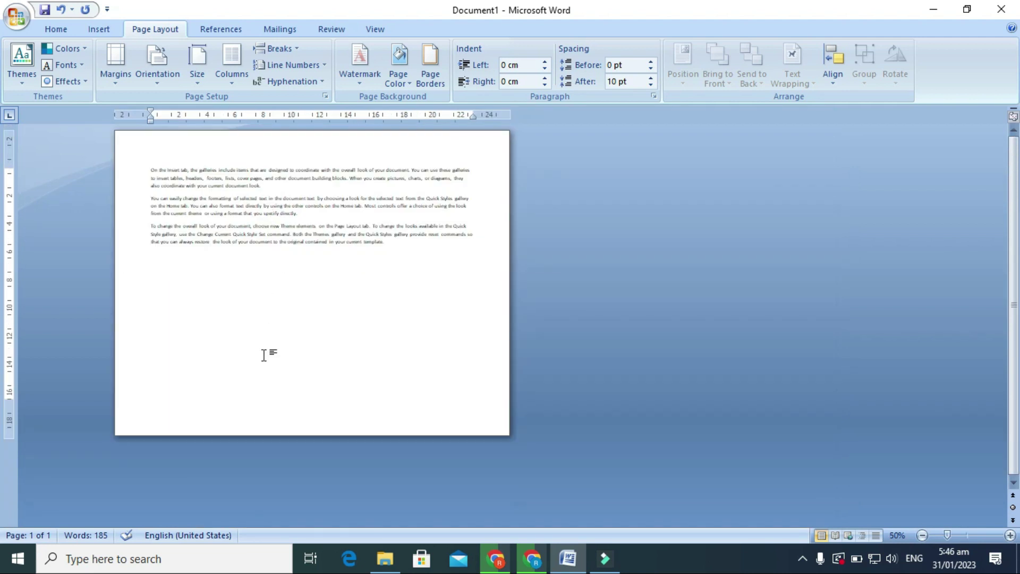
{"action": "left_click", "coordinate": [156, 77]}
{"action": "left_click", "coordinate": [182, 111]}
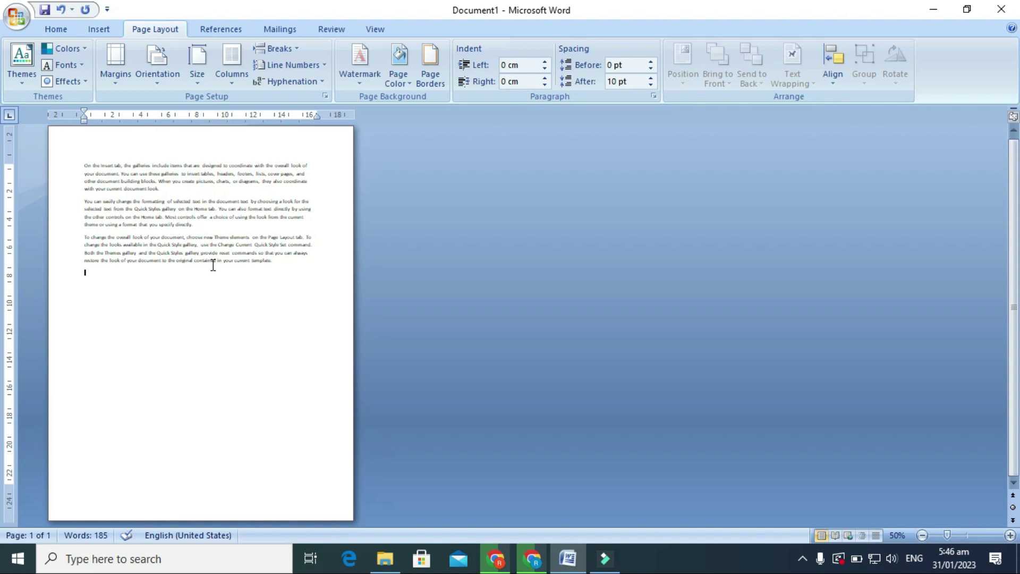
Set the document's paper size to A4, 21 cm x 29.7 cm.
{"action": "scroll", "coordinate": [224, 292], "scroll_direction": "up", "scroll_amount": 4}
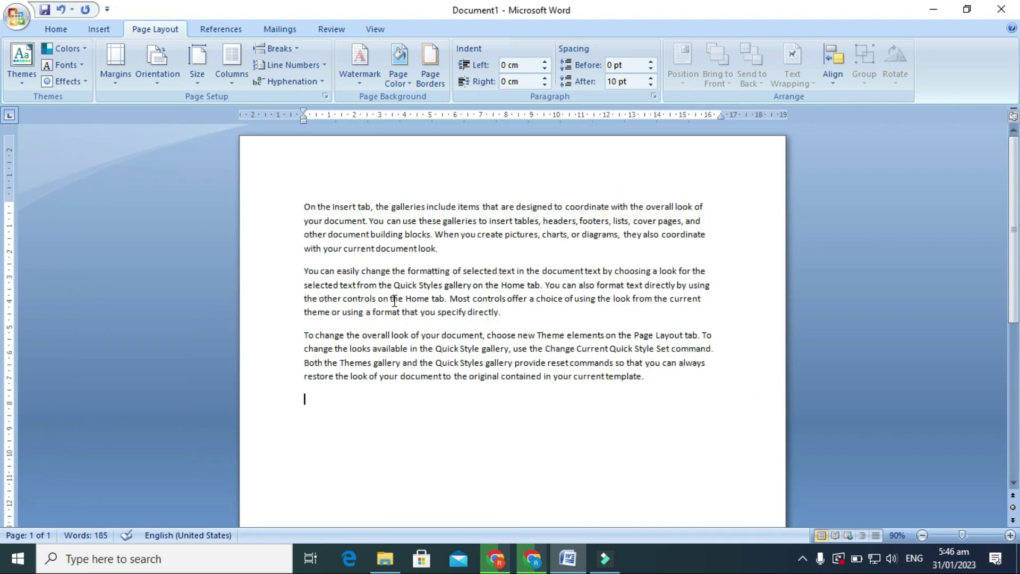
{"action": "left_click", "coordinate": [200, 83]}
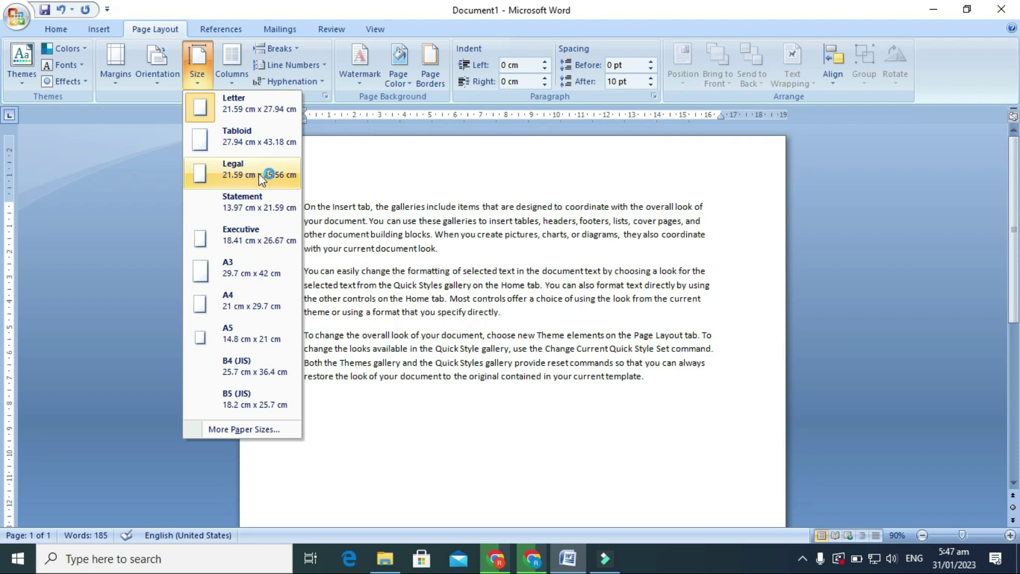
{"action": "left_click", "coordinate": [251, 300]}
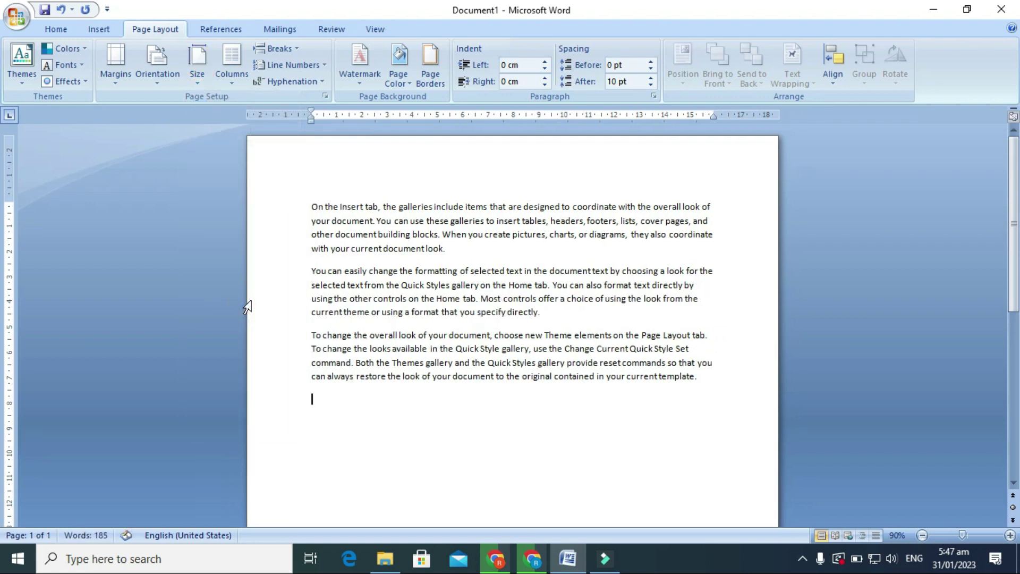
{"action": "left_click", "coordinate": [237, 84]}
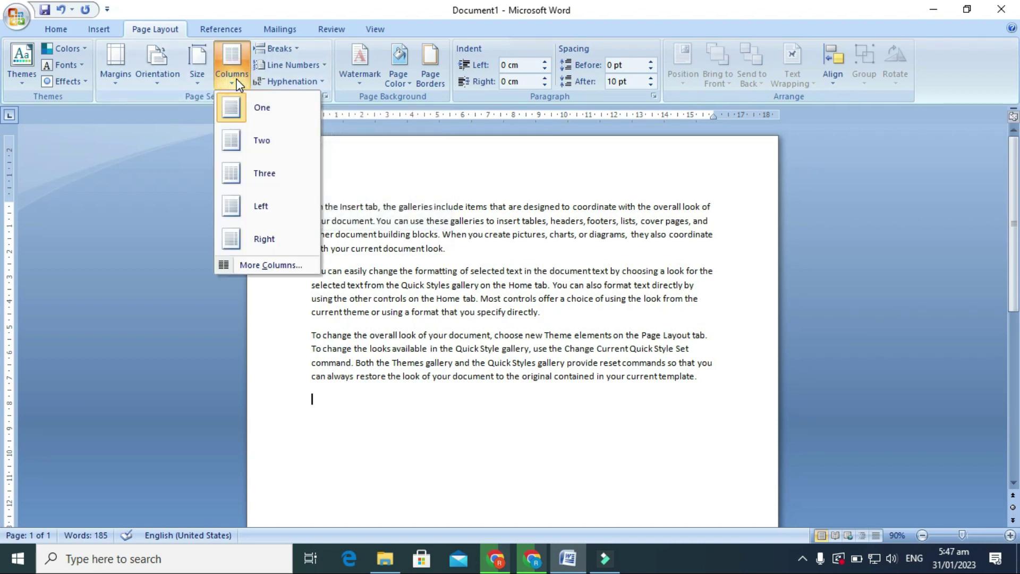
{"action": "left_click", "coordinate": [422, 182]}
{"action": "left_click_drag", "start_coordinate": [306, 210], "coordinate": [386, 348]}
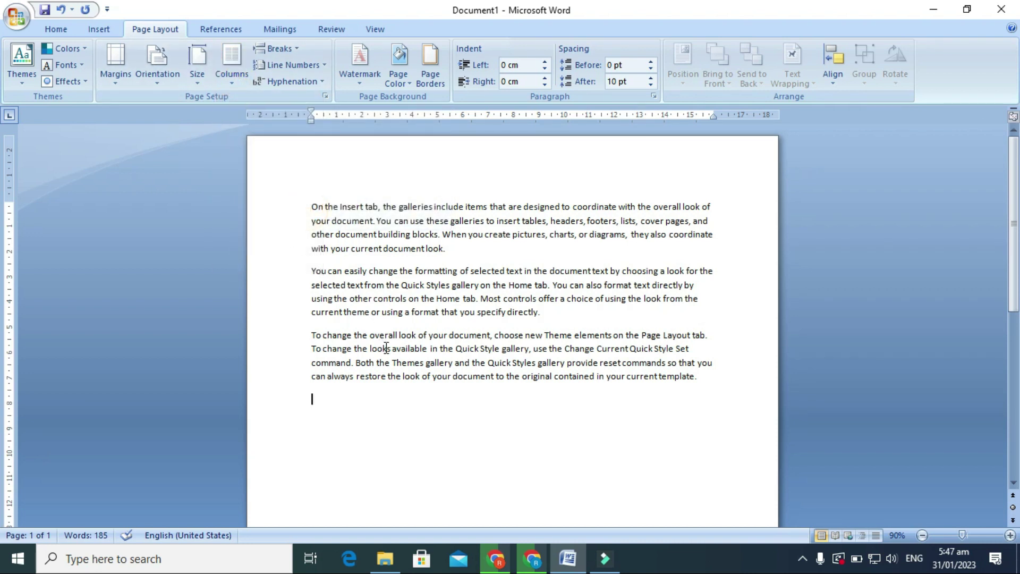
{"action": "left_click", "coordinate": [310, 206]}
{"action": "left_click", "coordinate": [706, 382]}
{"action": "left_click_drag", "start_coordinate": [311, 206], "coordinate": [526, 371]}
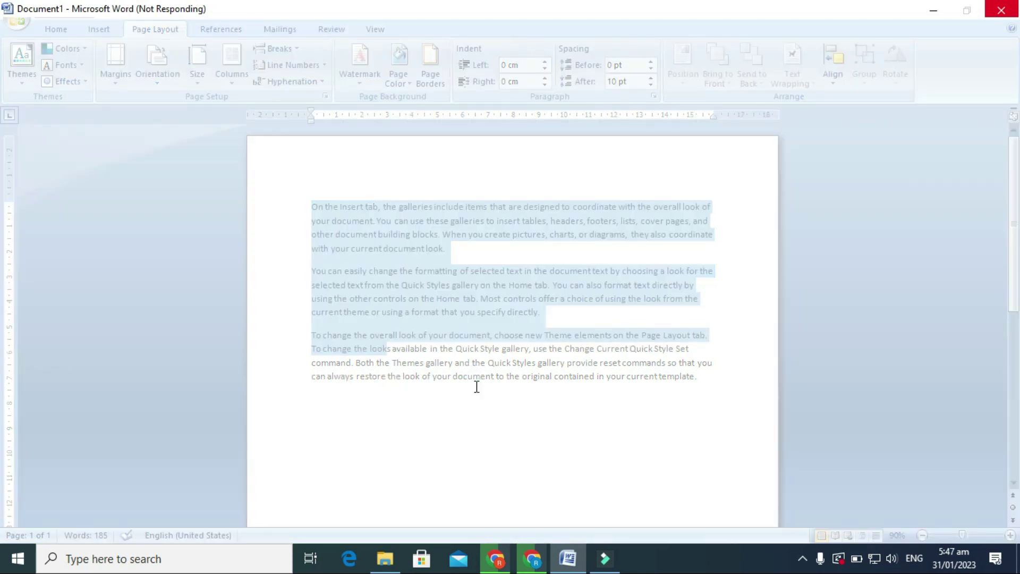
{"action": "left_click", "coordinate": [476, 387]}
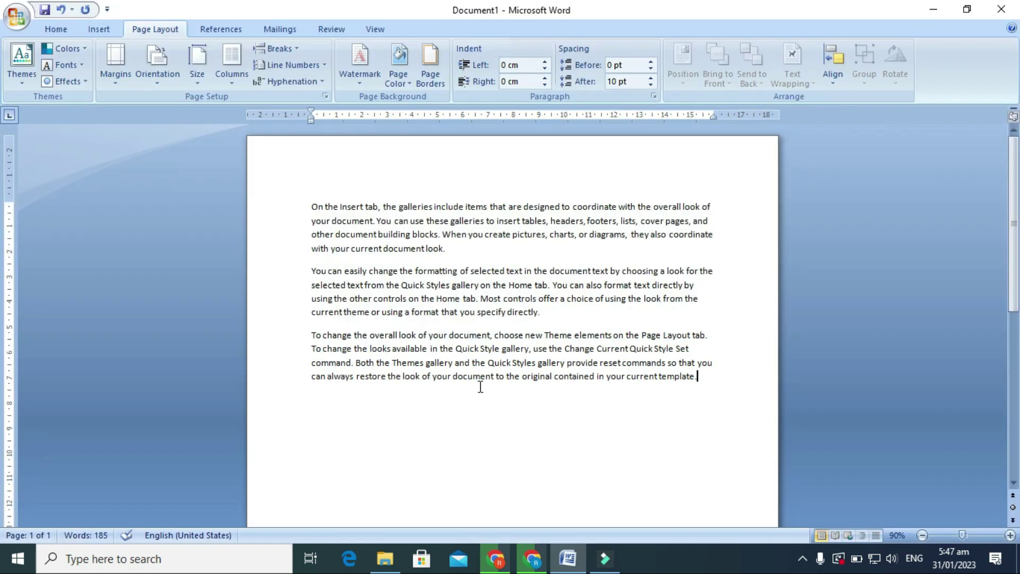
Copy all three paragraphs and paste them eleven times below the original text to fill several pages.
{"action": "left_click_drag", "start_coordinate": [311, 207], "coordinate": [638, 406]}
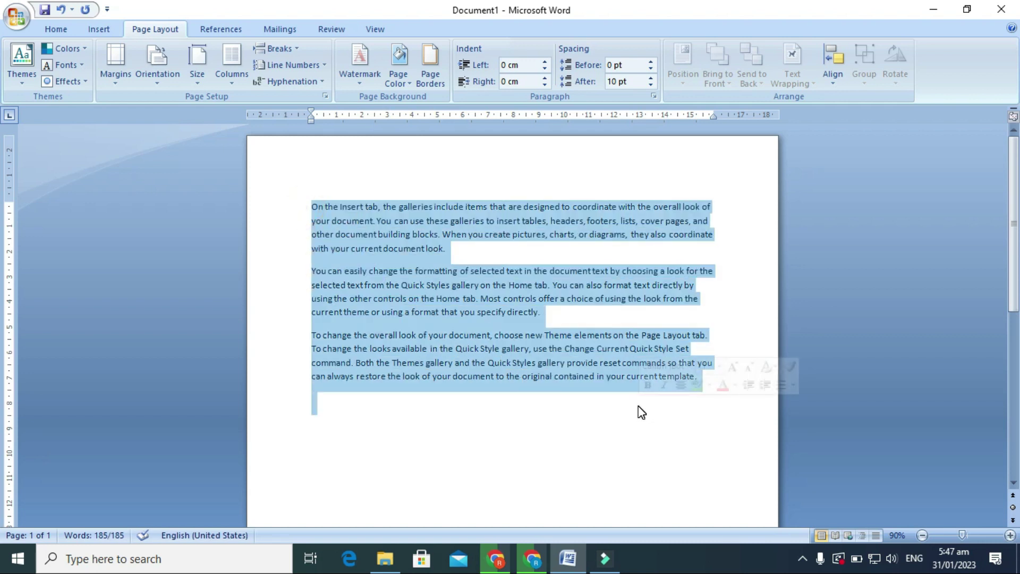
{"action": "key", "text": "ctrl+c"}
{"action": "left_click", "coordinate": [637, 405]}
{"action": "key", "text": "ctrl+v"}
{"action": "key", "text": "ctrl+v"}
{"action": "key", "text": "ctrl+v"}
{"action": "key", "text": "ctrl+v"}
{"action": "key", "text": "ctrl+v"}
{"action": "key", "text": "ctrl+v"}
{"action": "key", "text": "ctrl+v"}
{"action": "key", "text": "ctrl+v"}
{"action": "key", "text": "ctrl+v"}
{"action": "key", "text": "ctrl+v"}
{"action": "key", "text": "ctrl+v"}
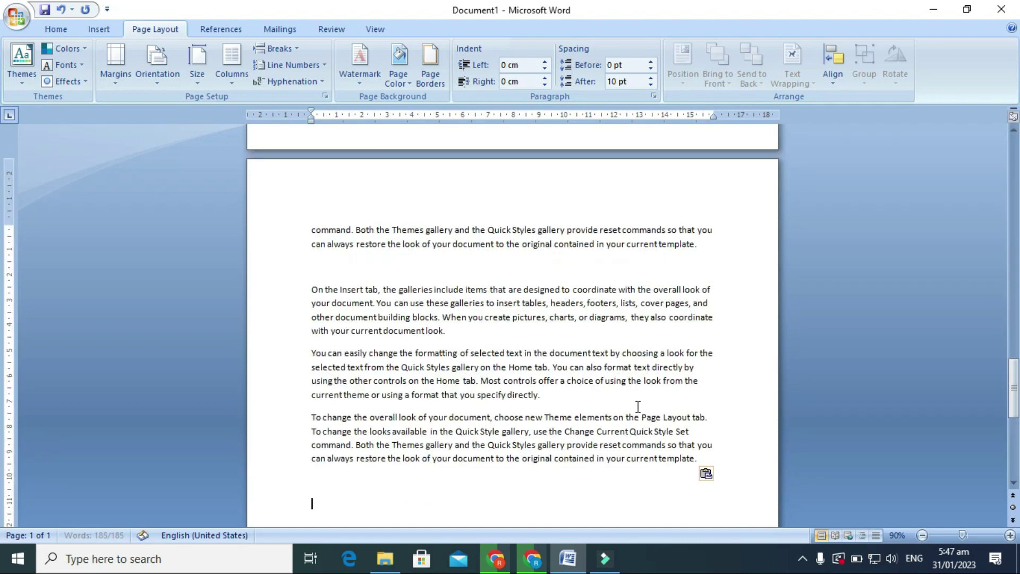
Lay out the document text in two equal columns, starting from the beginning of the first page.
{"action": "left_click_drag", "start_coordinate": [1013, 409], "coordinate": [917, 7]}
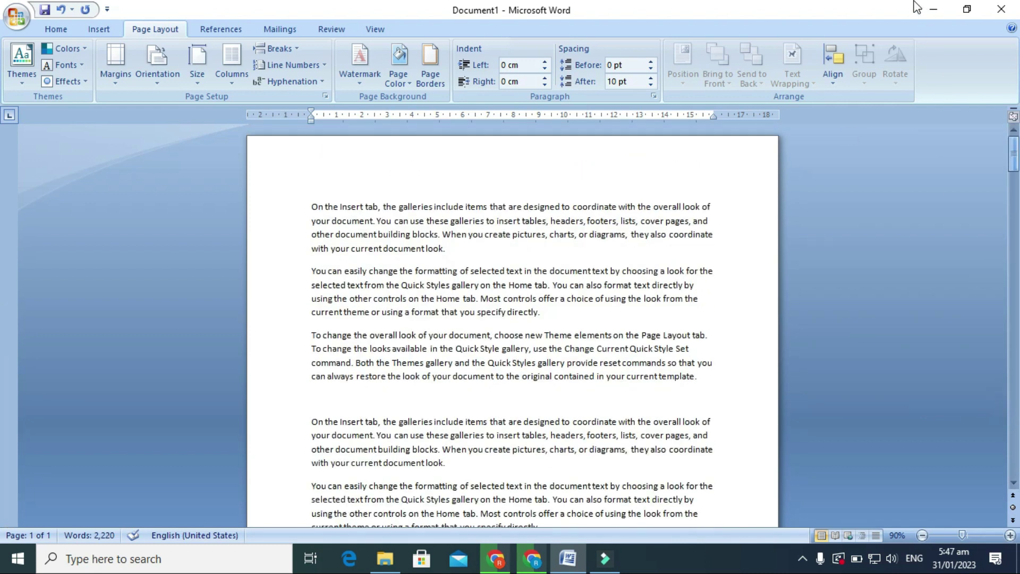
{"action": "left_click", "coordinate": [312, 194]}
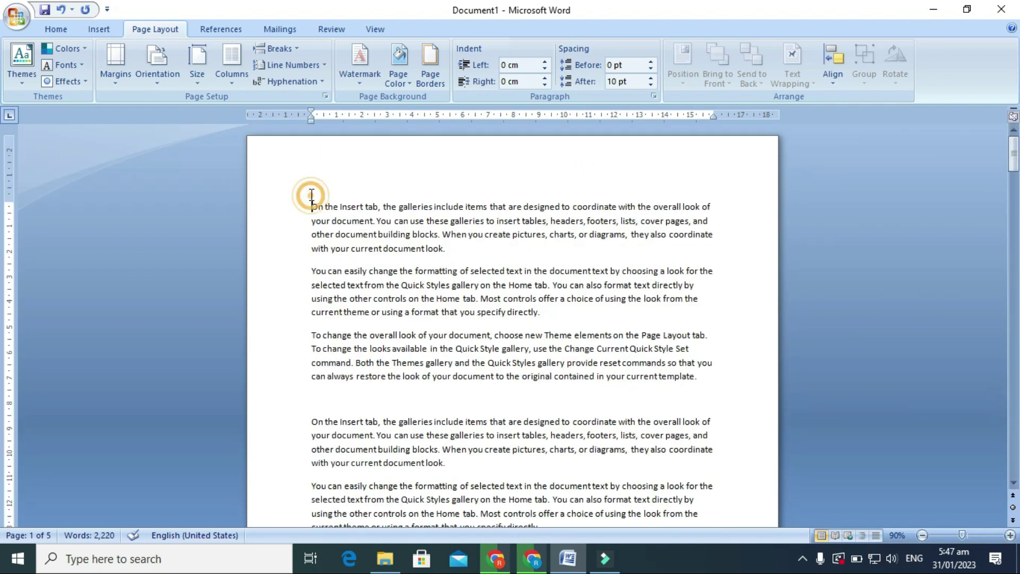
{"action": "left_click", "coordinate": [218, 73]}
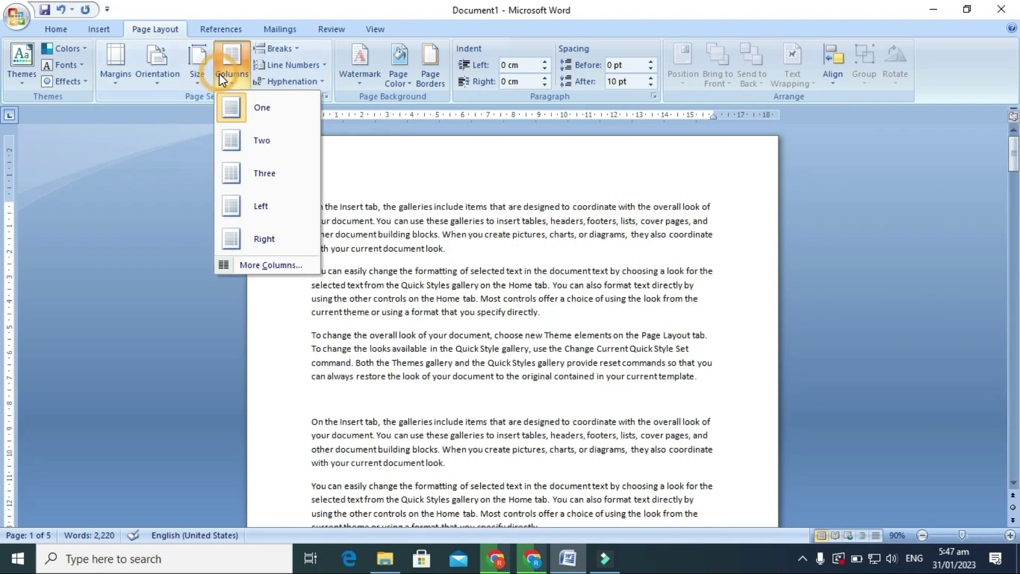
{"action": "left_click", "coordinate": [265, 154]}
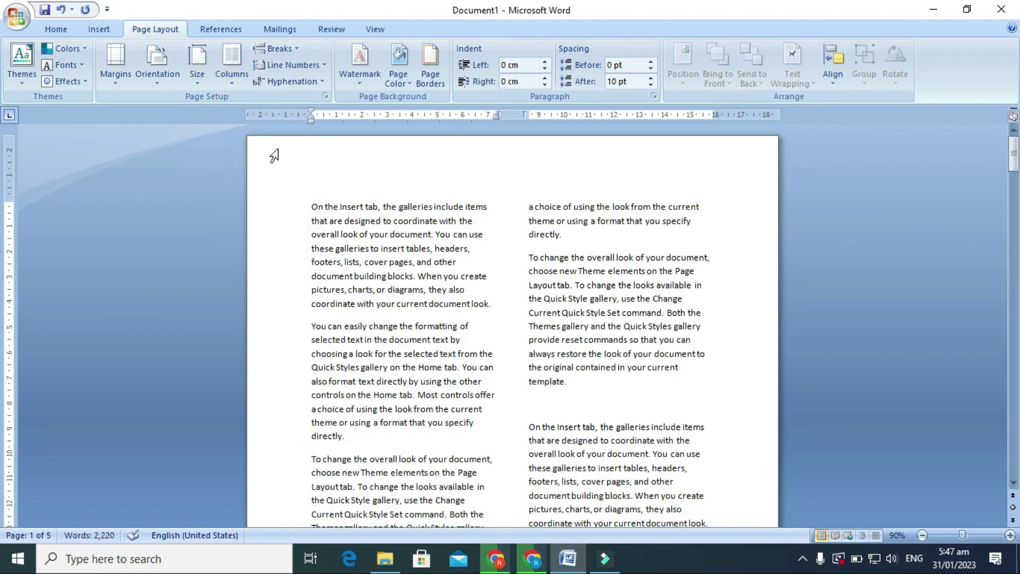
Change the text layout to three columns and check it across all pages.
{"action": "left_click", "coordinate": [230, 80]}
{"action": "left_click", "coordinate": [258, 174]}
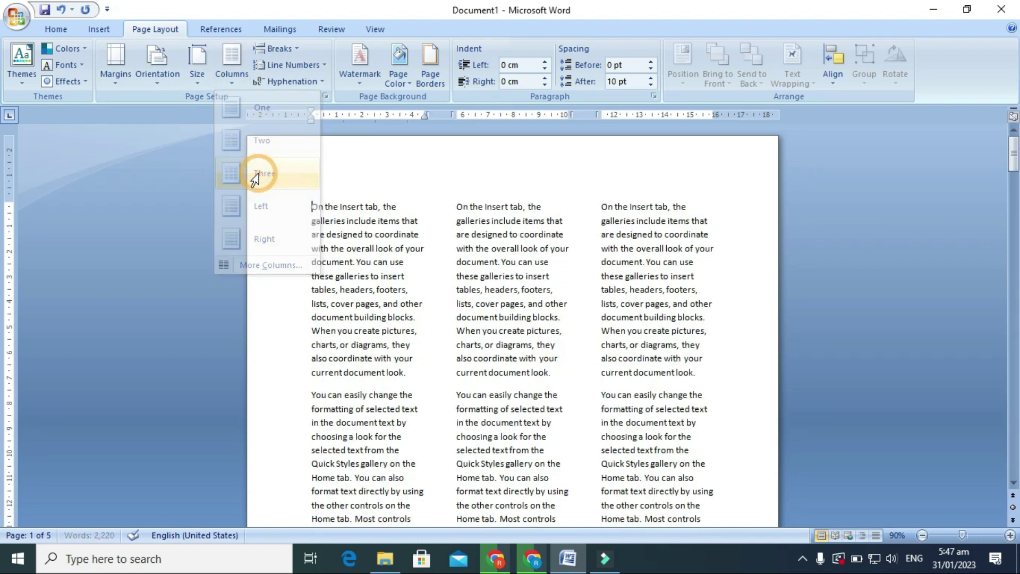
{"action": "scroll", "coordinate": [462, 242], "scroll_direction": "down", "scroll_amount": 7, "text": "ctrl"}
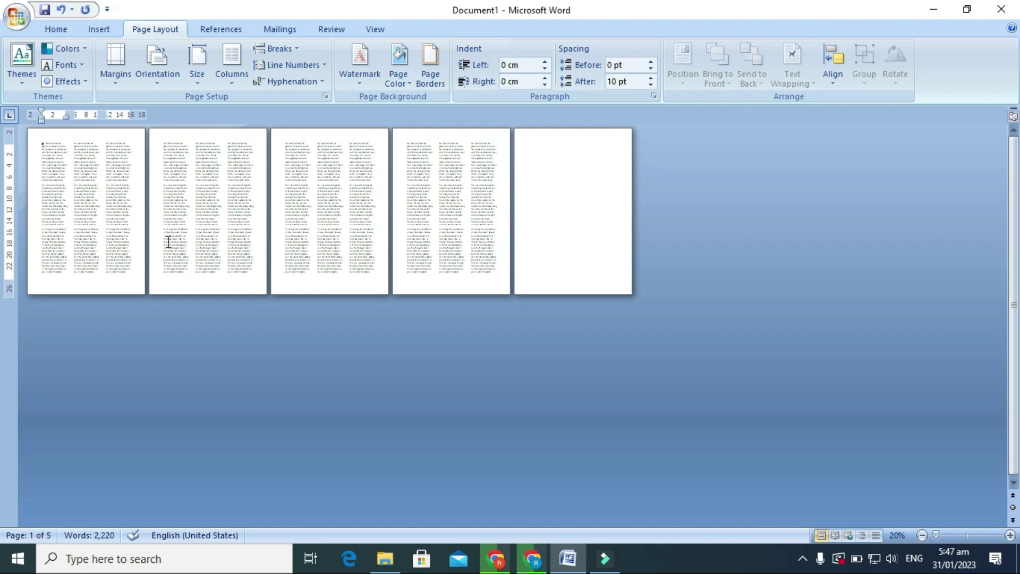
{"action": "scroll", "coordinate": [171, 250], "scroll_direction": "up", "scroll_amount": 7, "text": "ctrl"}
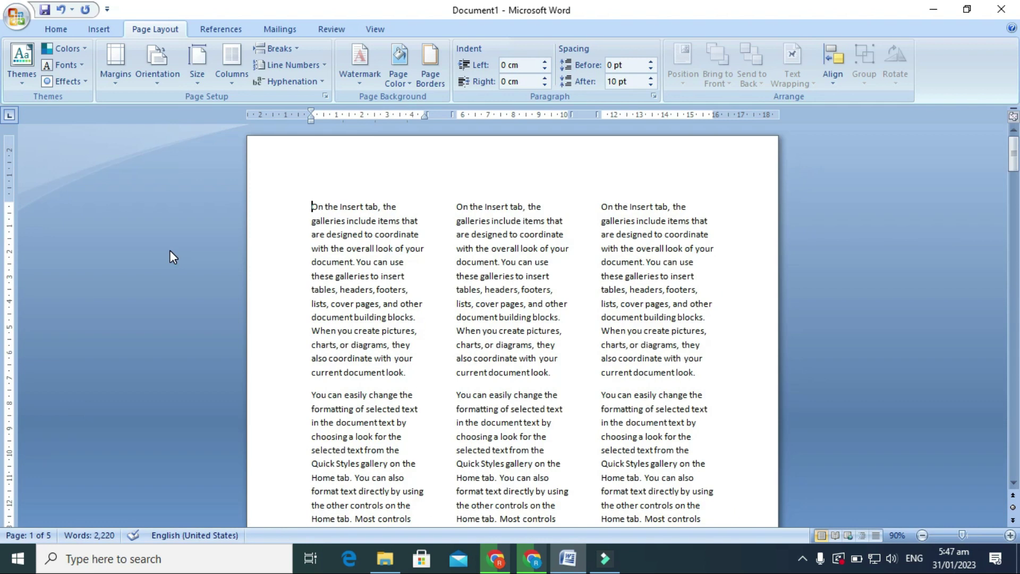
Apply the Left column preset so the text has a narrow left column and a wider right one.
{"action": "left_click", "coordinate": [231, 63]}
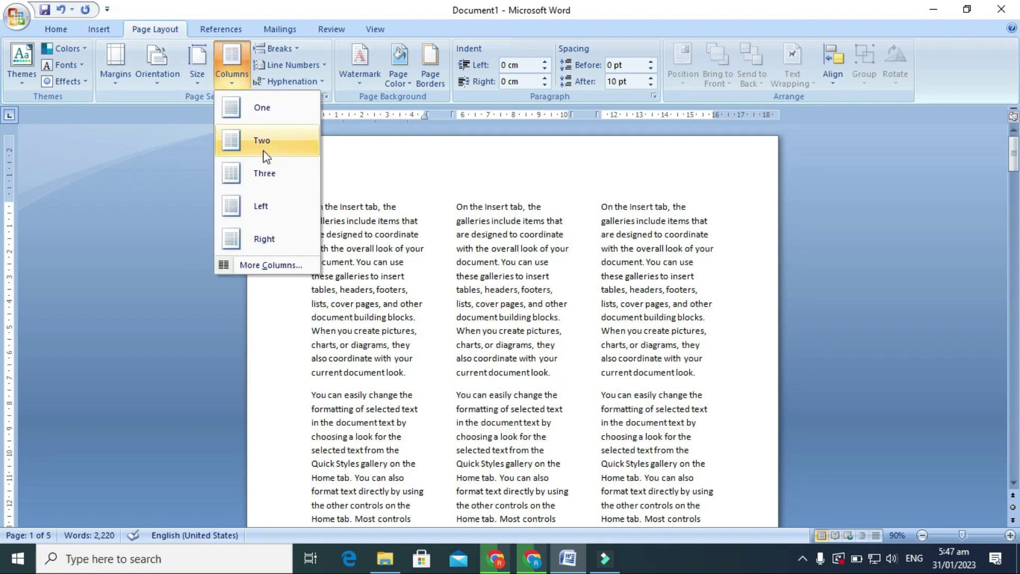
{"action": "left_click", "coordinate": [275, 206]}
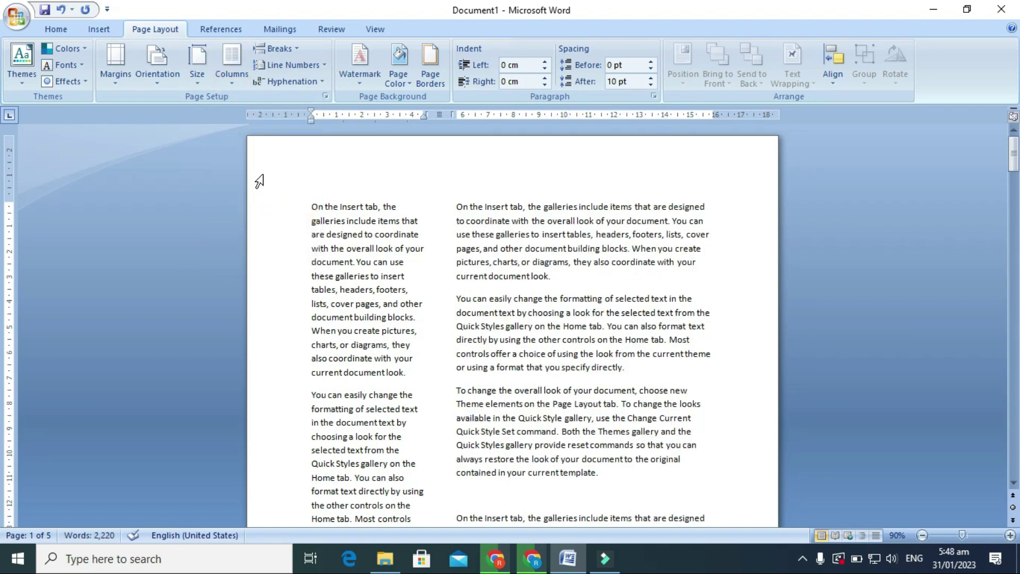
Apply the Right column preset to the text, and return the document to a single column.
{"action": "left_click", "coordinate": [238, 87]}
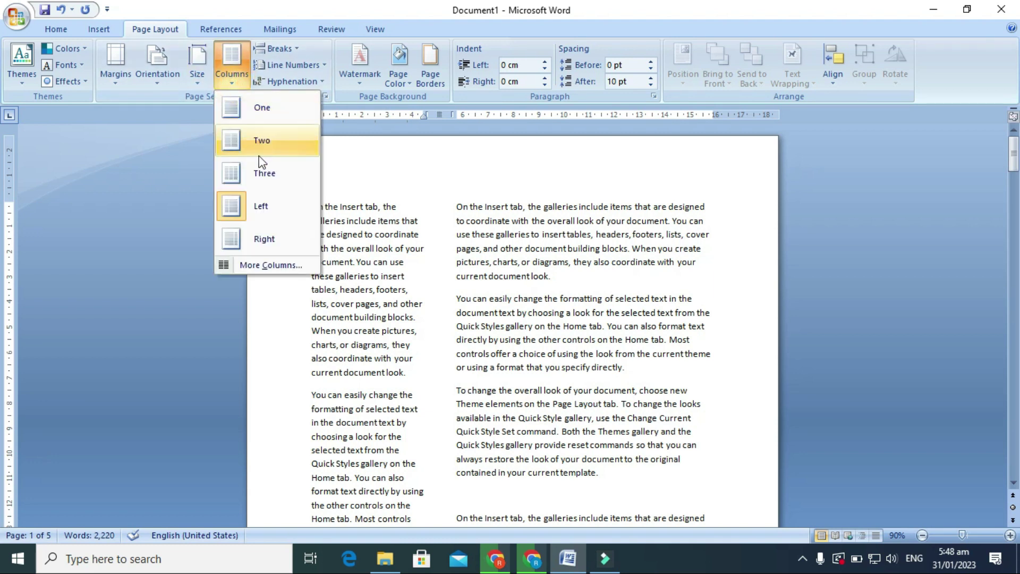
{"action": "left_click", "coordinate": [262, 237]}
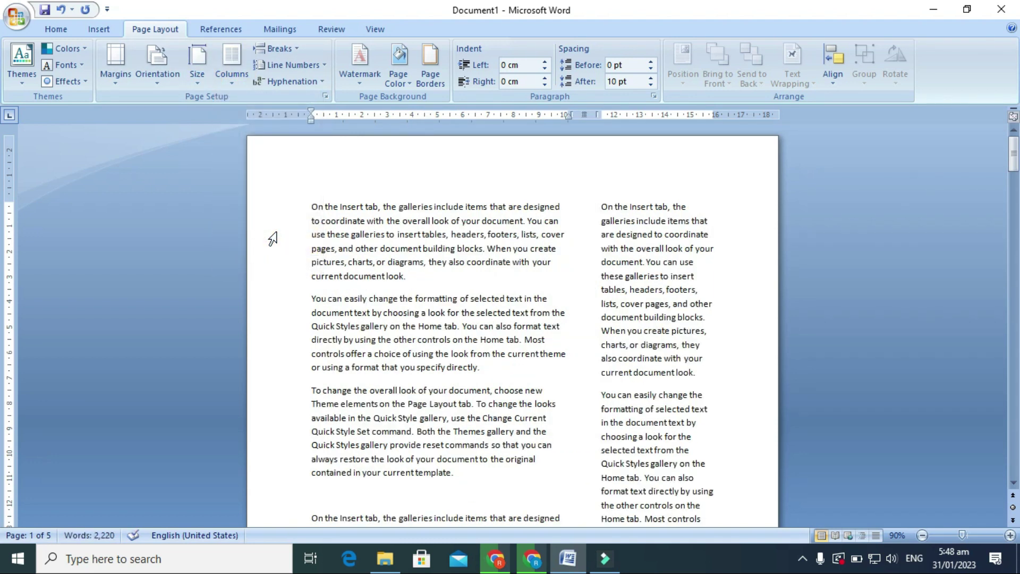
{"action": "left_click", "coordinate": [225, 79]}
{"action": "left_click", "coordinate": [261, 103]}
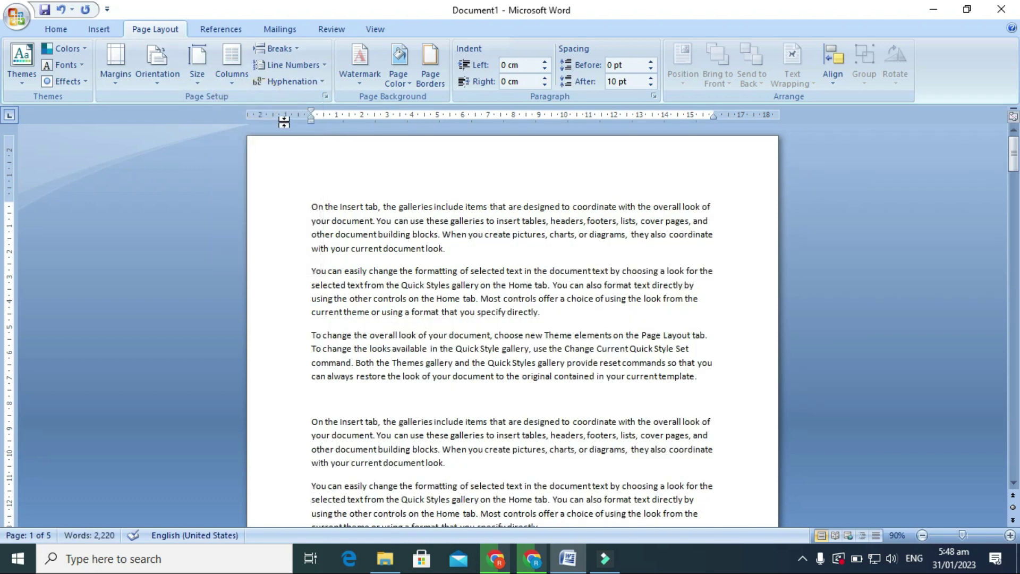
Insert a page break before the first paragraph so the text starts on a new page.
{"action": "left_click", "coordinate": [280, 49]}
{"action": "left_click", "coordinate": [307, 96]}
{"action": "scroll", "coordinate": [340, 237], "scroll_direction": "down", "scroll_amount": 8}
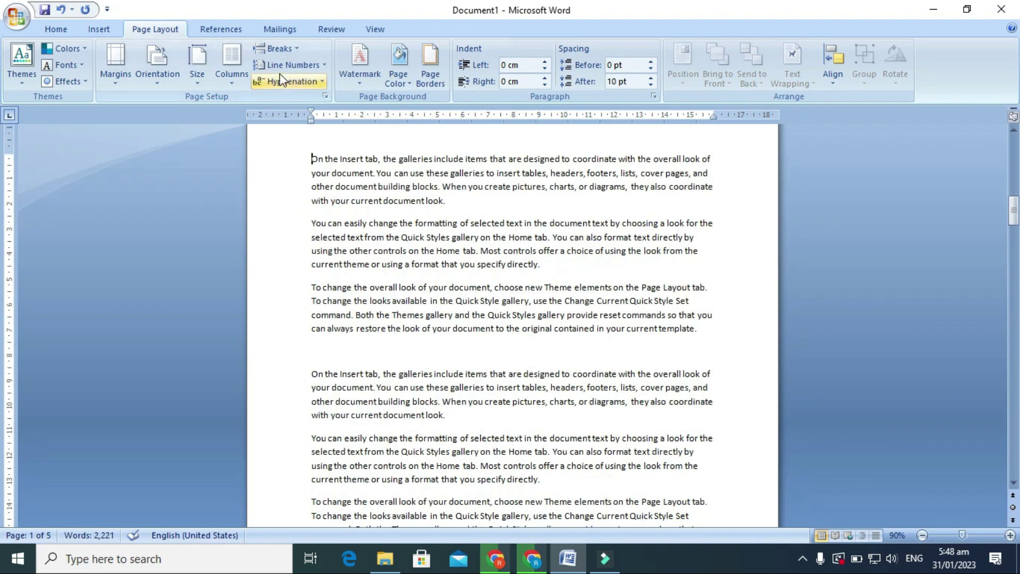
Turn on continuous line numbering for the document and check the numbers across the pages.
{"action": "left_click", "coordinate": [325, 66]}
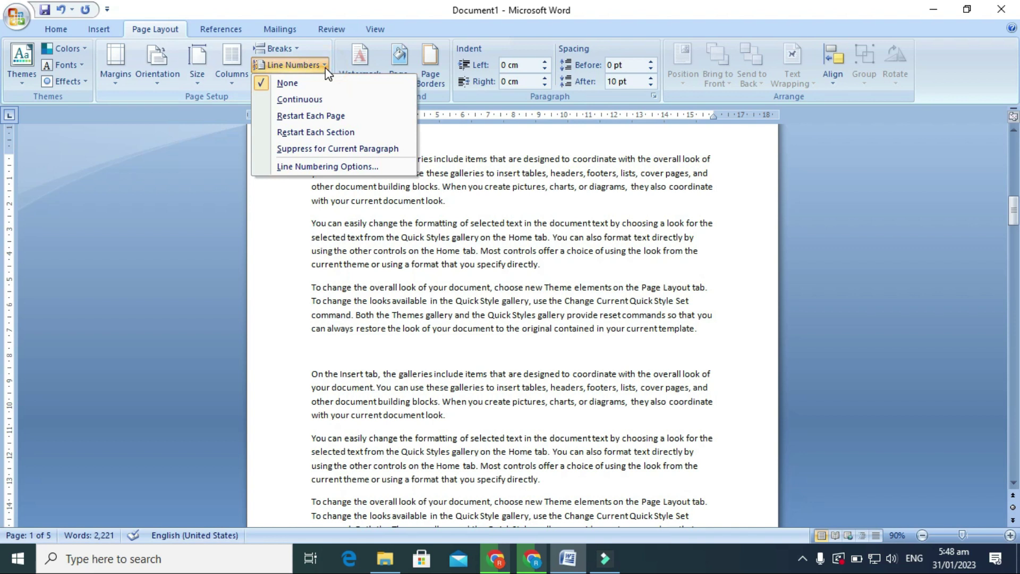
{"action": "left_click", "coordinate": [319, 100]}
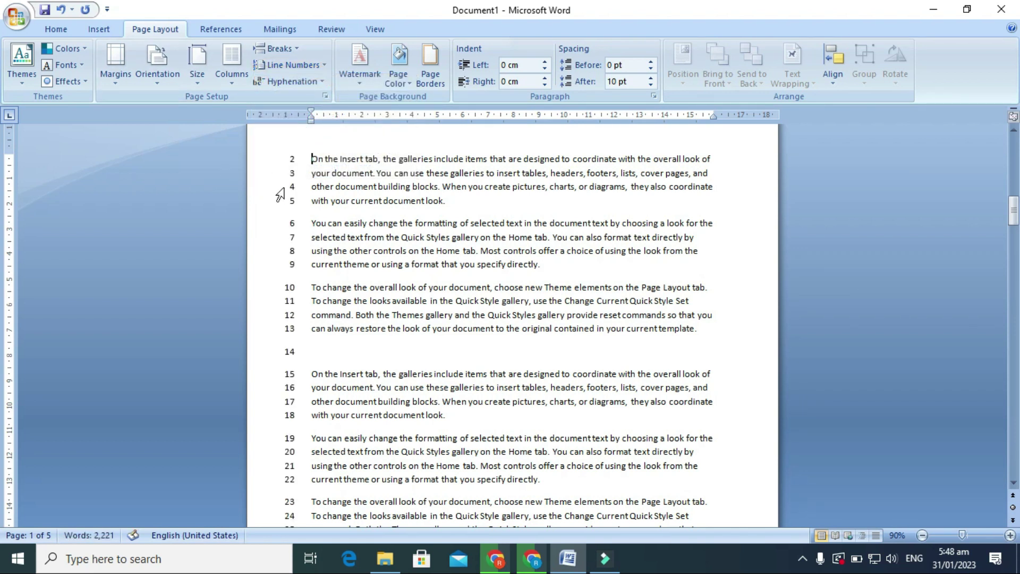
{"action": "key", "text": "ctrl+Return"}
{"action": "scroll", "coordinate": [304, 207], "scroll_direction": "up", "scroll_amount": 10}
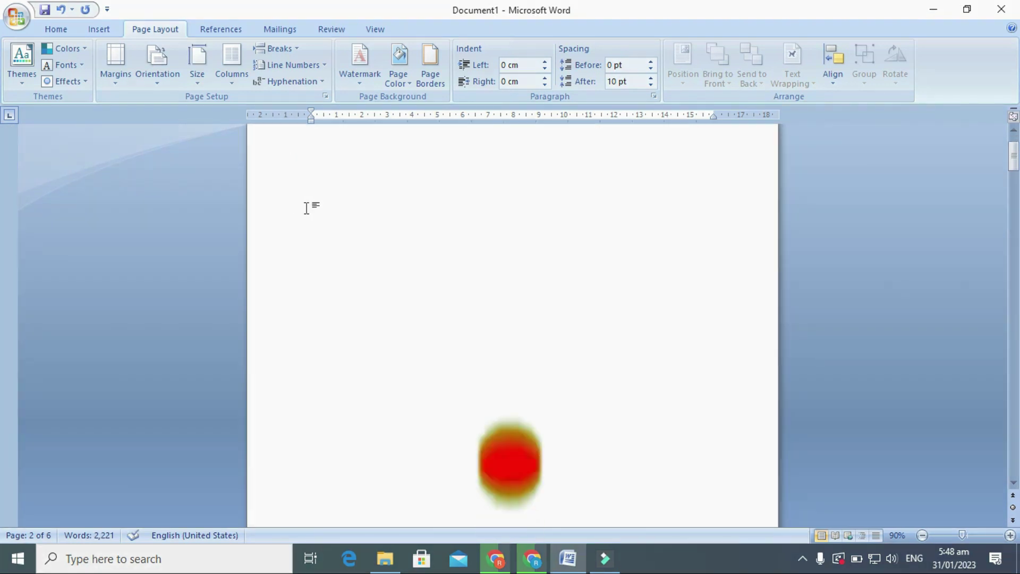
{"action": "scroll", "coordinate": [307, 208], "scroll_direction": "down", "scroll_amount": 15}
{"action": "scroll", "coordinate": [306, 210], "scroll_direction": "down", "scroll_amount": 10}
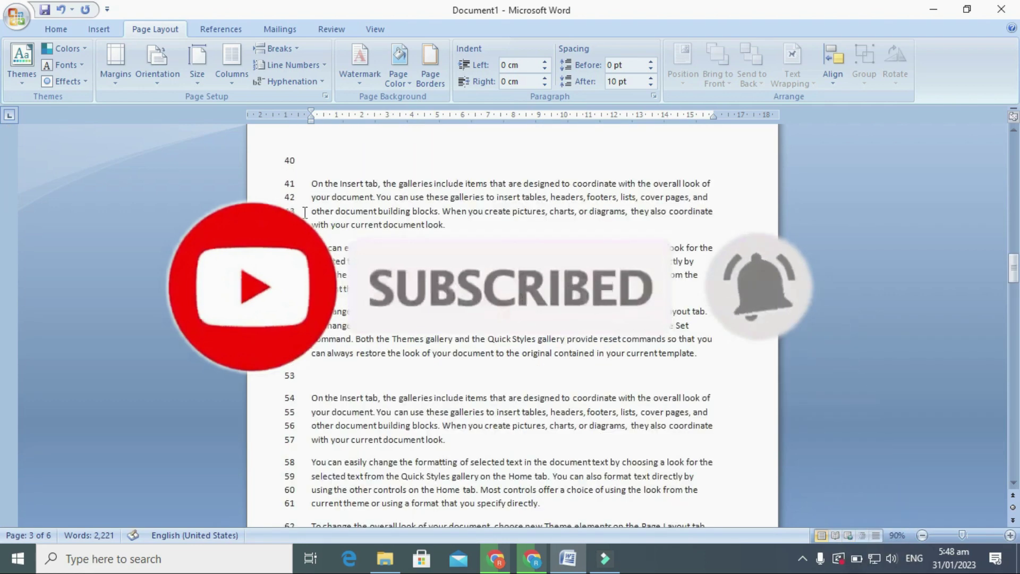
{"action": "scroll", "coordinate": [305, 212], "scroll_direction": "up", "scroll_amount": 4}
{"action": "scroll", "coordinate": [304, 211], "scroll_direction": "up", "scroll_amount": 10}
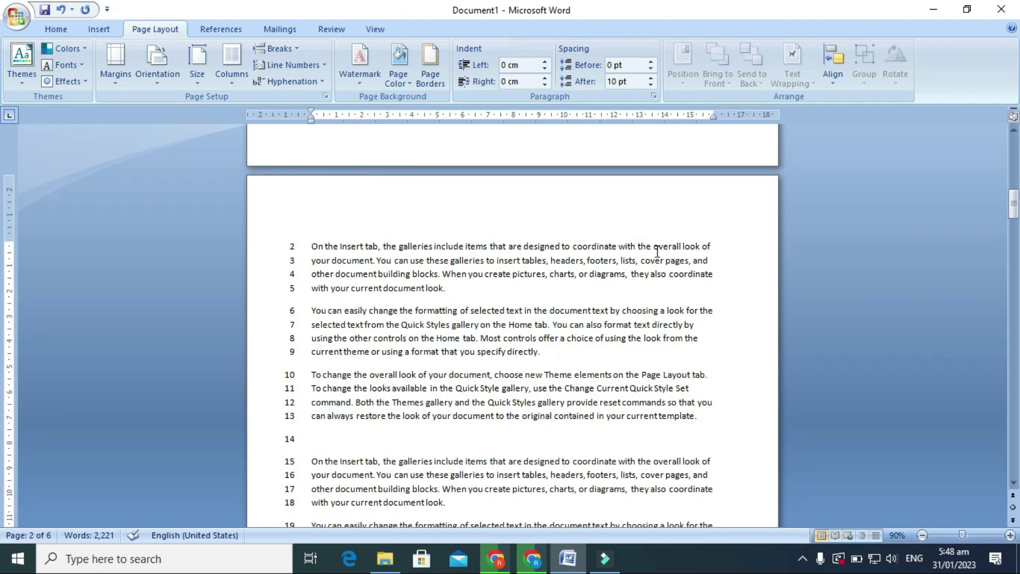
Place the cursor before "look" in the first line on page 2 and set hyphenation to Automatic.
{"action": "left_click", "coordinate": [684, 246]}
{"action": "scroll", "coordinate": [681, 274], "scroll_direction": "up", "scroll_amount": 1, "text": "ctrl"}
{"action": "scroll", "coordinate": [681, 273], "scroll_direction": "up", "scroll_amount": 20, "text": "ctrl"}
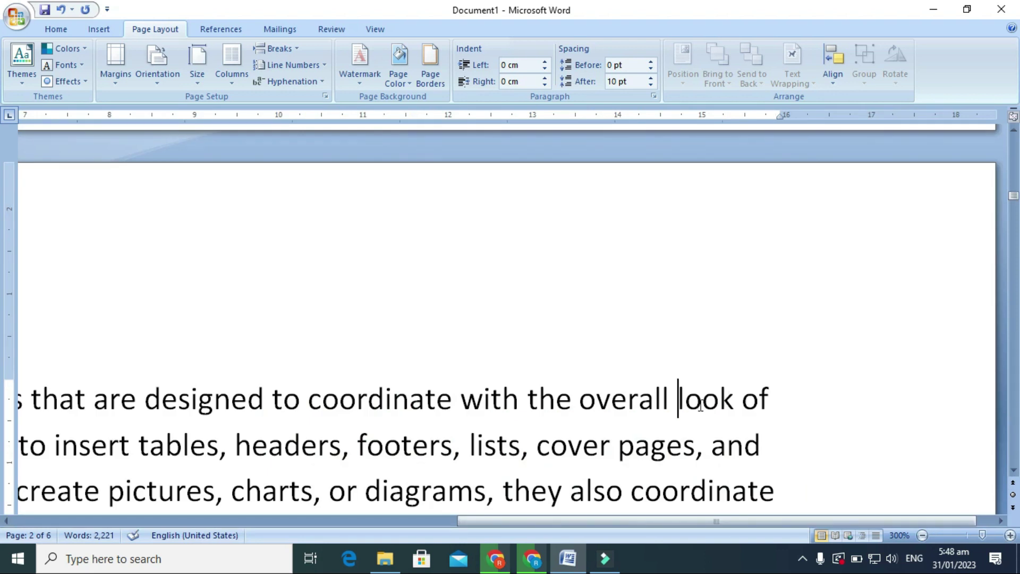
{"action": "left_click", "coordinate": [675, 402]}
{"action": "left_click", "coordinate": [320, 83]}
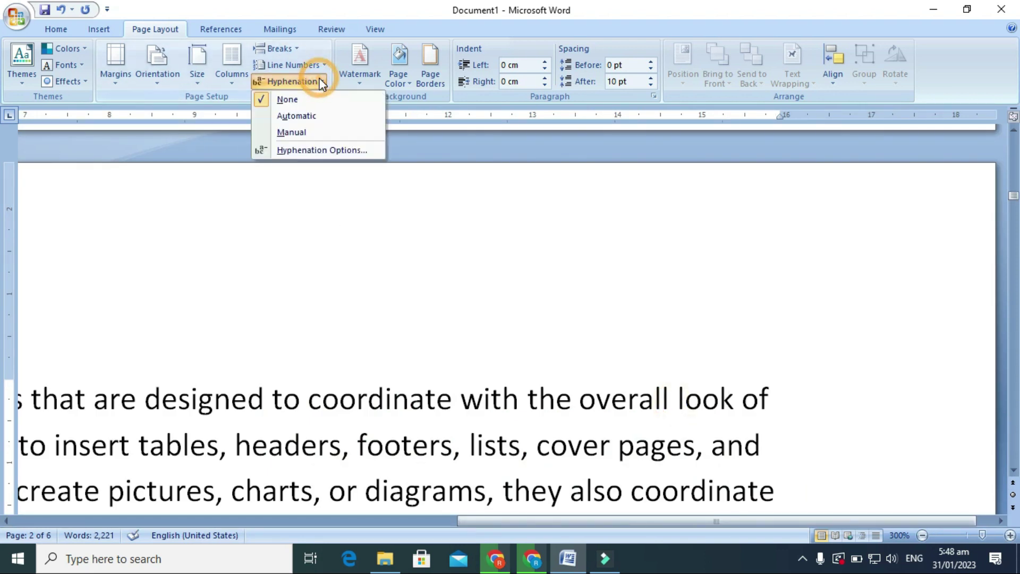
{"action": "left_click", "coordinate": [327, 119]}
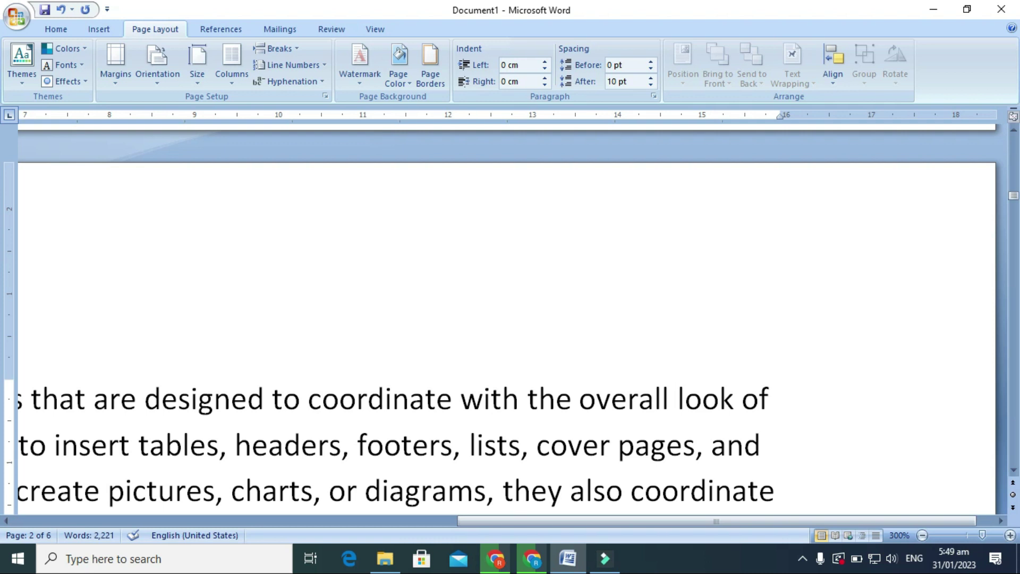
Insert "phto-" directly before "look" in the first paragraph on page 2 to test line-end hyphenation.
{"action": "type", "text": "ph"}
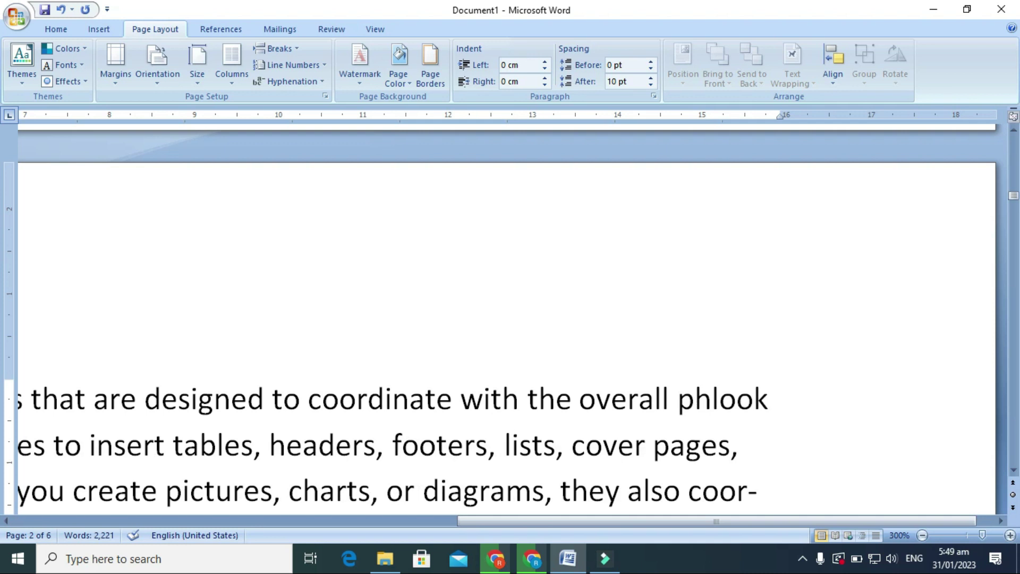
{"action": "type", "text": "o"}
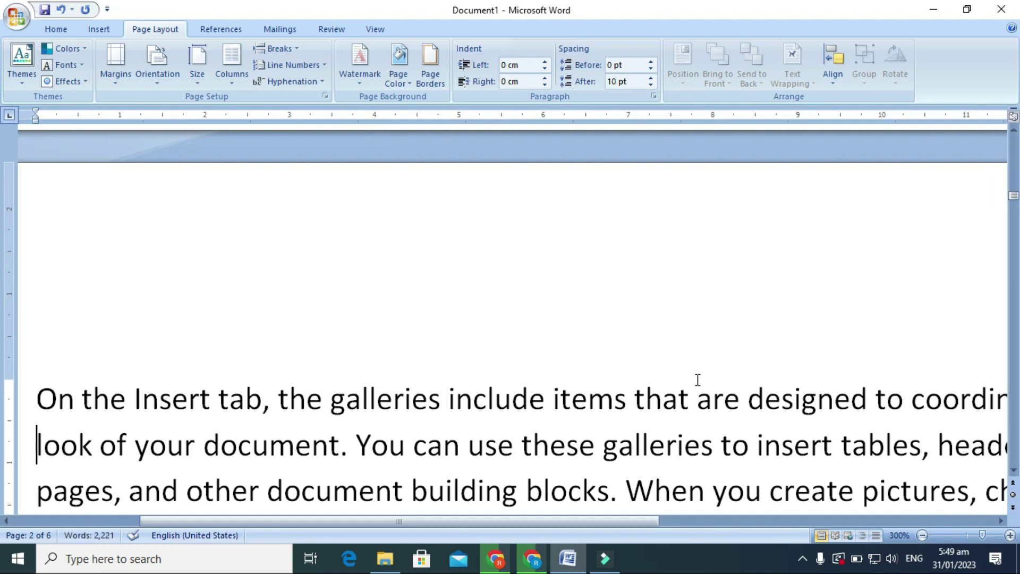
{"action": "scroll", "coordinate": [700, 386], "scroll_direction": "down", "scroll_amount": 3, "text": "ctrl"}
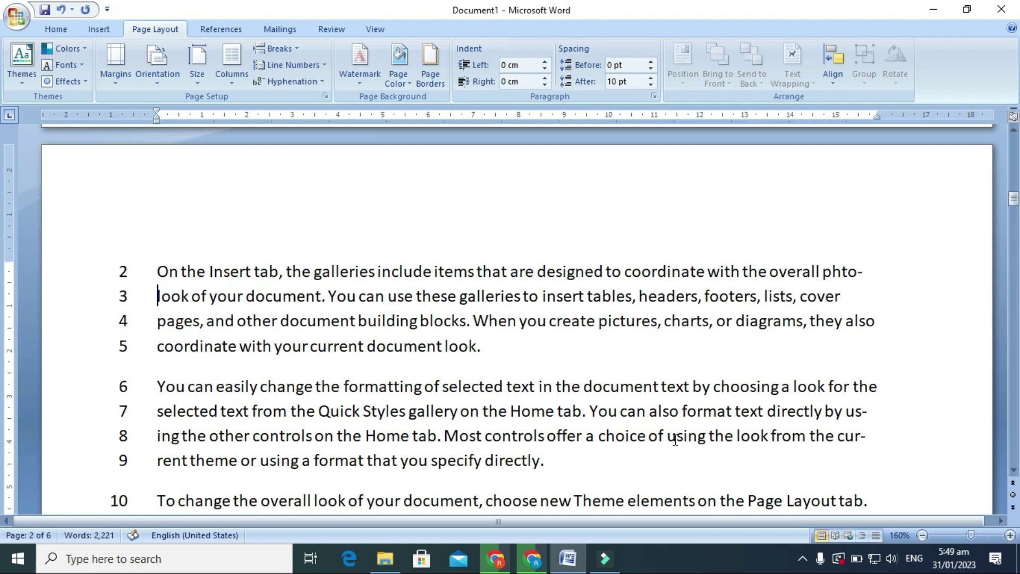
{"action": "left_click", "coordinate": [860, 273]}
{"action": "type", "text": "-"}
Insert "becuase-" directly before "cover pages" in the first paragraph on page 2.
{"action": "left_click", "coordinate": [800, 295]}
{"action": "type", "text": "becuas"}
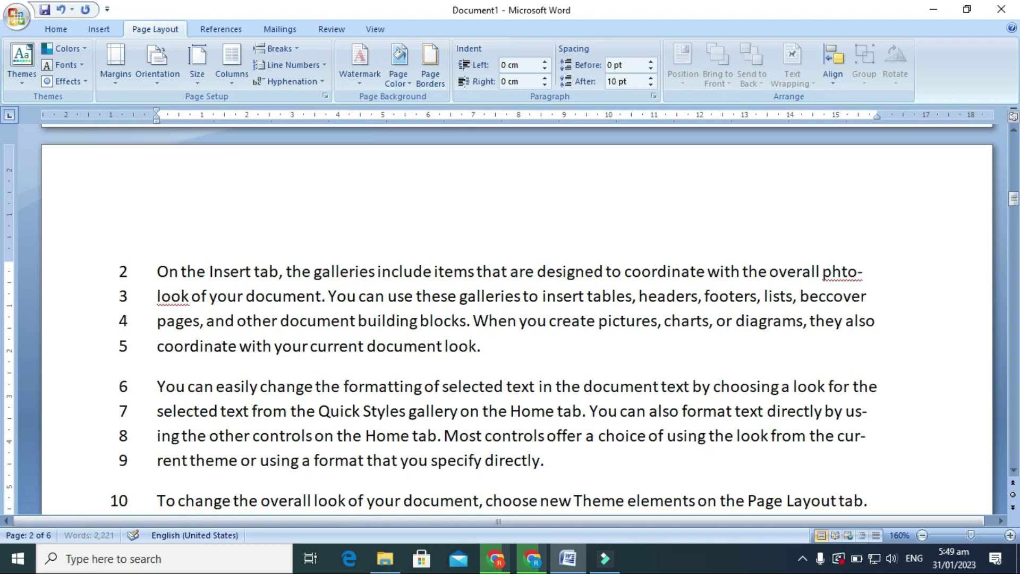
{"action": "type", "text": "e-"}
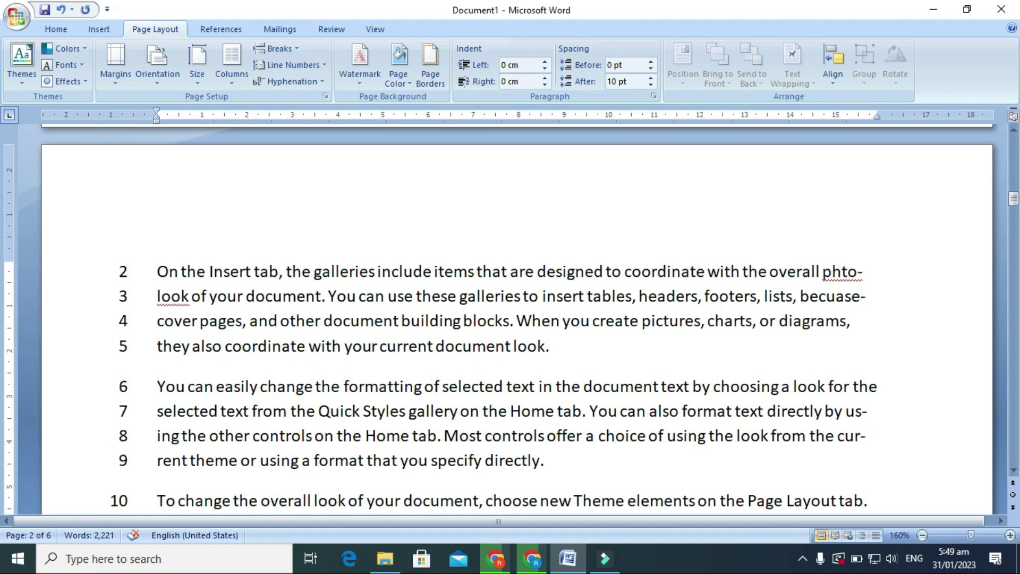
Insert the word "photosynthesis" before "diagrams" in the first paragraph on page 2 so it hyphenates across the line end.
{"action": "left_click", "coordinate": [778, 320]}
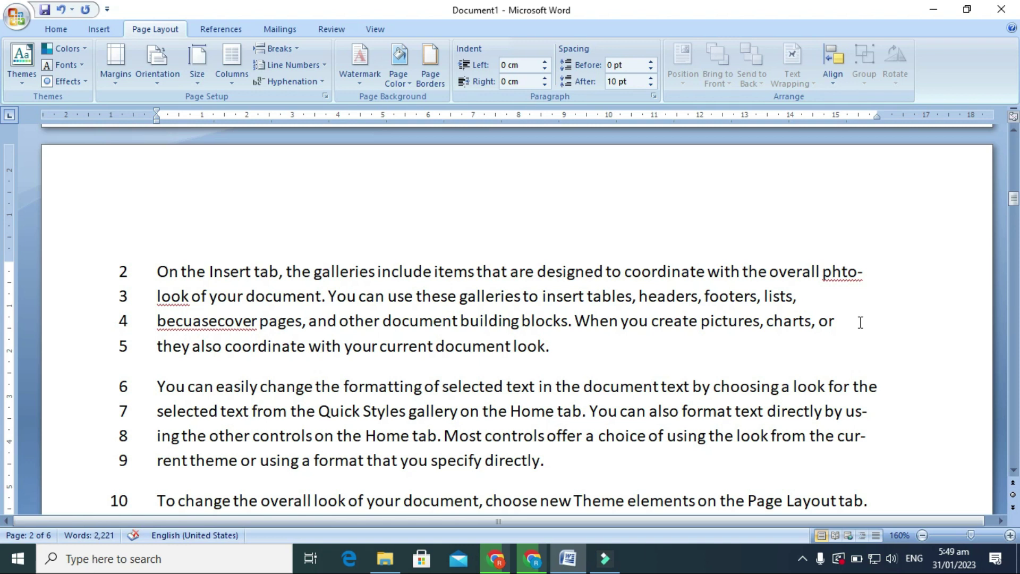
{"action": "type", "text": "phtodia-"}
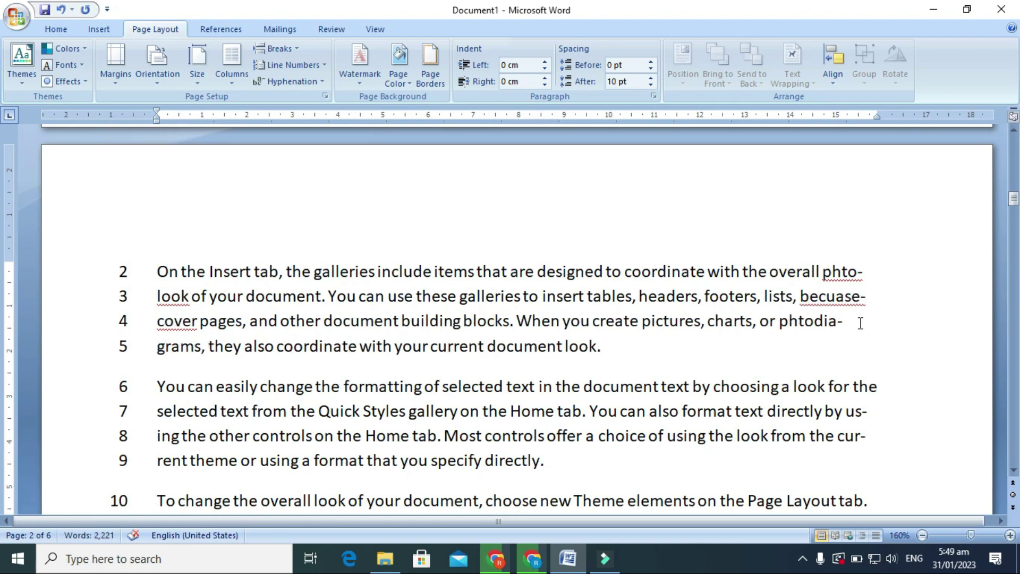
{"action": "key", "text": "BackSpace"}
{"action": "key", "text": "BackSpace"}
{"action": "type", "text": "otosyn-thediagram"}
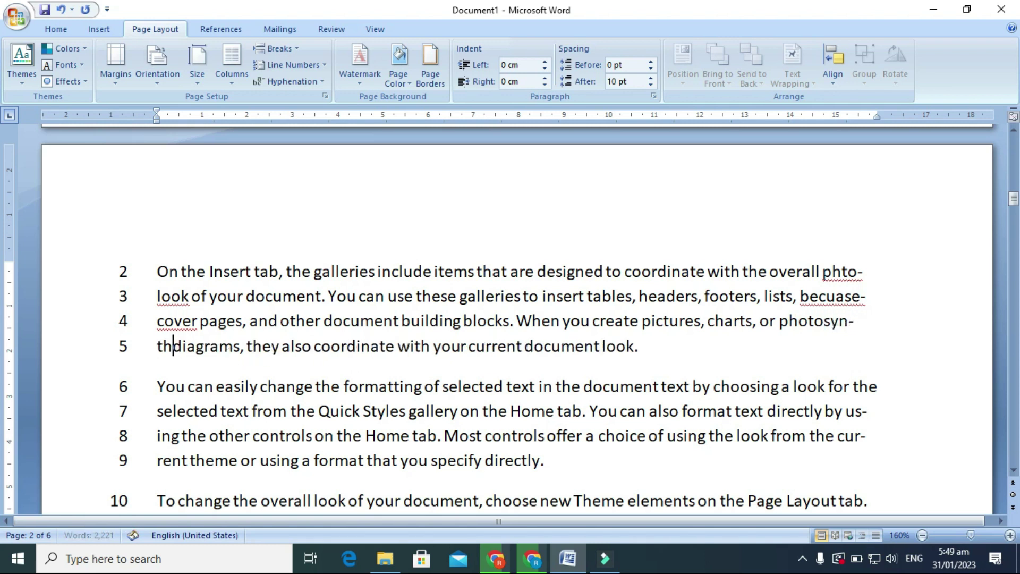
{"action": "type", "text": "s"}
{"action": "key", "text": "BackSpace"}
{"action": "type", "text": "eis"}
{"action": "key", "text": "BackSpace"}
{"action": "key", "text": "BackSpace"}
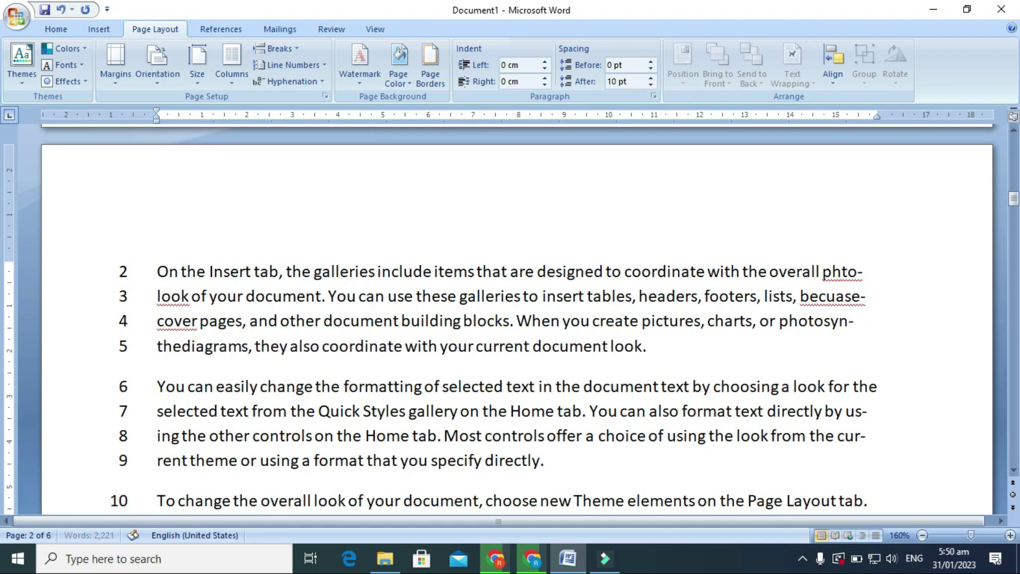
{"action": "type", "text": "sis"}
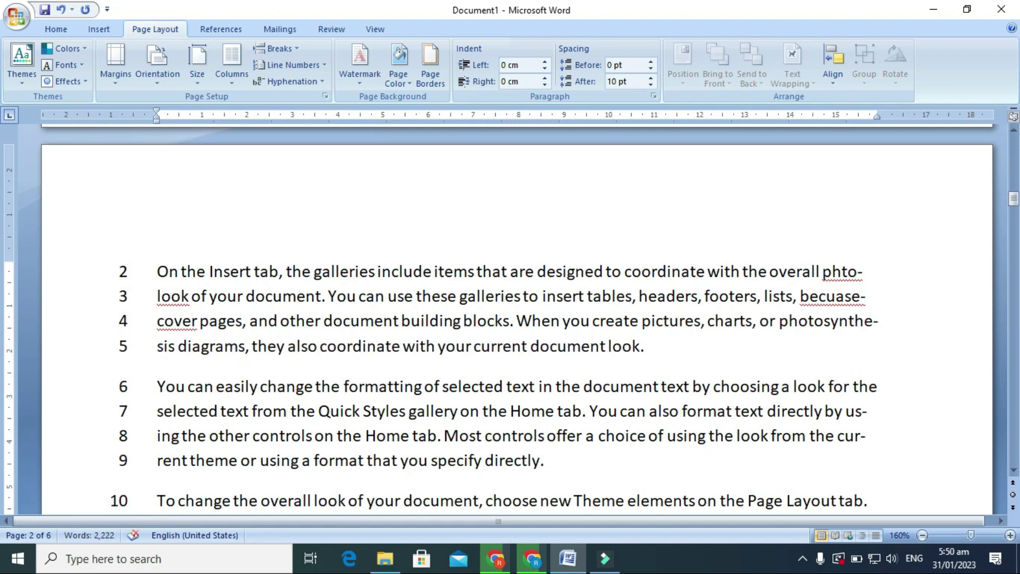
{"action": "left_click", "coordinate": [879, 322]}
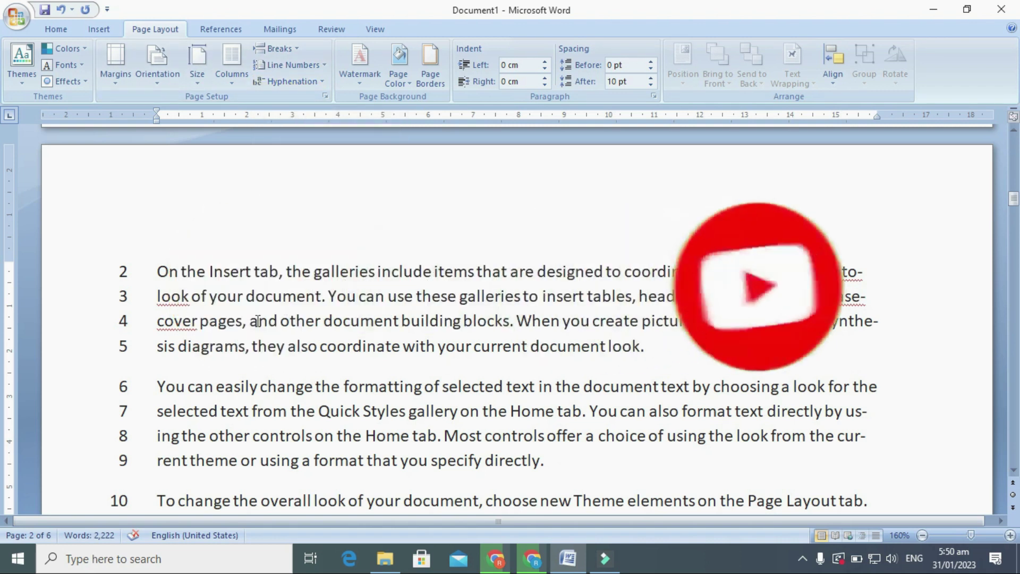
{"action": "scroll", "coordinate": [258, 331], "scroll_direction": "down", "scroll_amount": 2}
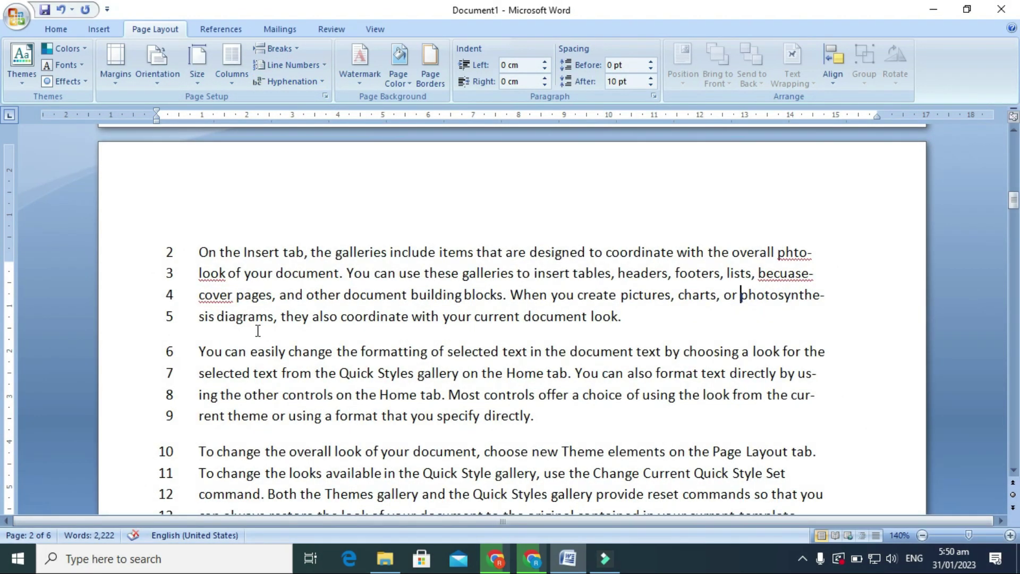
{"action": "scroll", "coordinate": [258, 330], "scroll_direction": "down", "scroll_amount": 4}
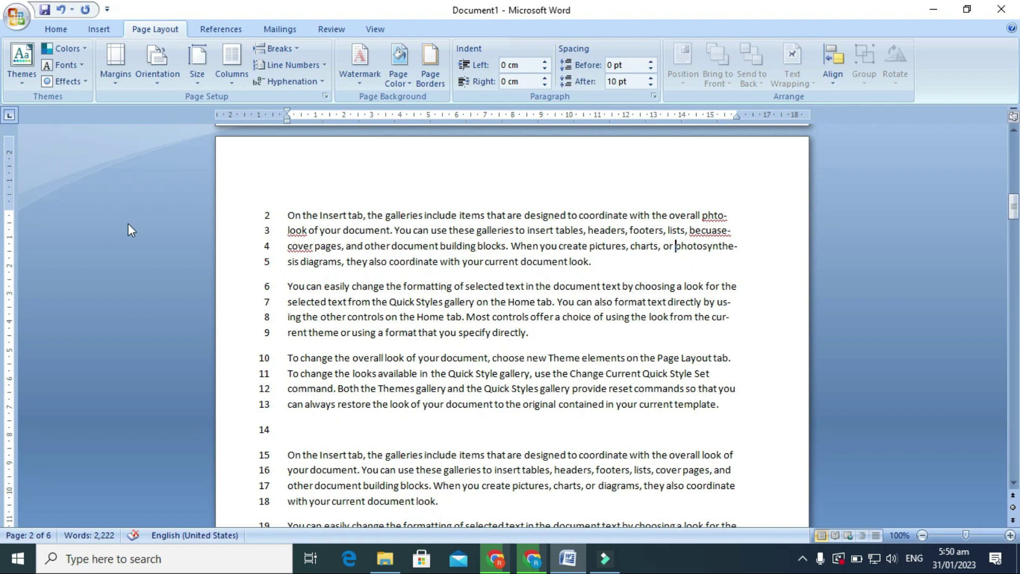